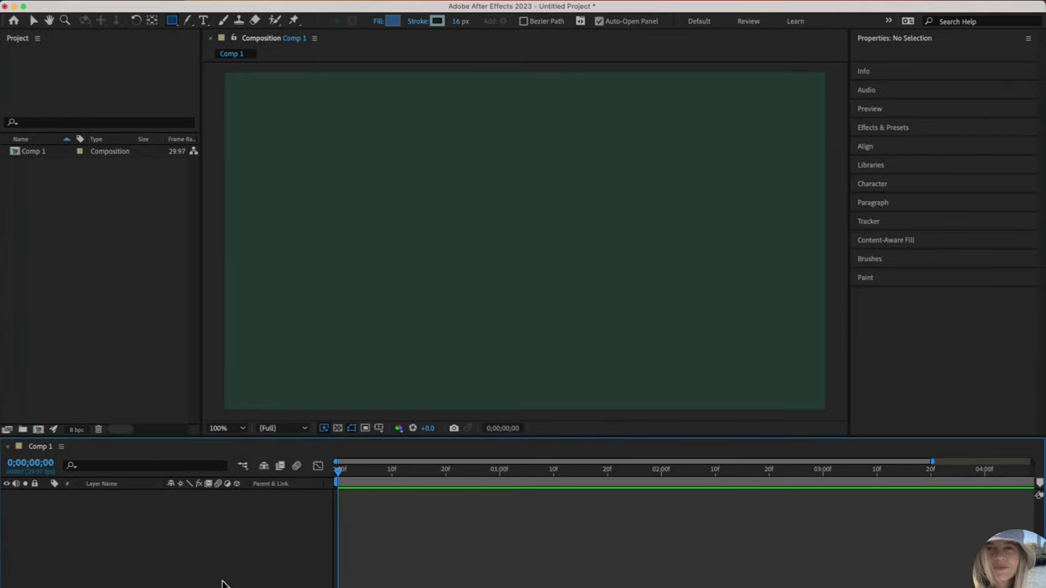
With the Rectangle tool, draw a tall rectangle at left and a square beside it
{"action": "left_click", "coordinate": [173, 26]}
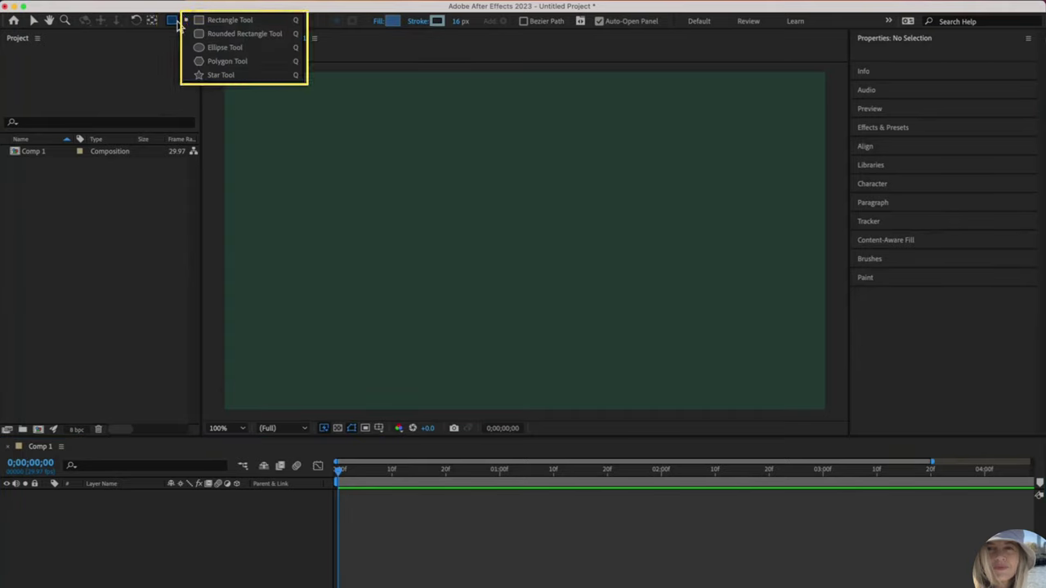
{"action": "left_click", "coordinate": [217, 22]}
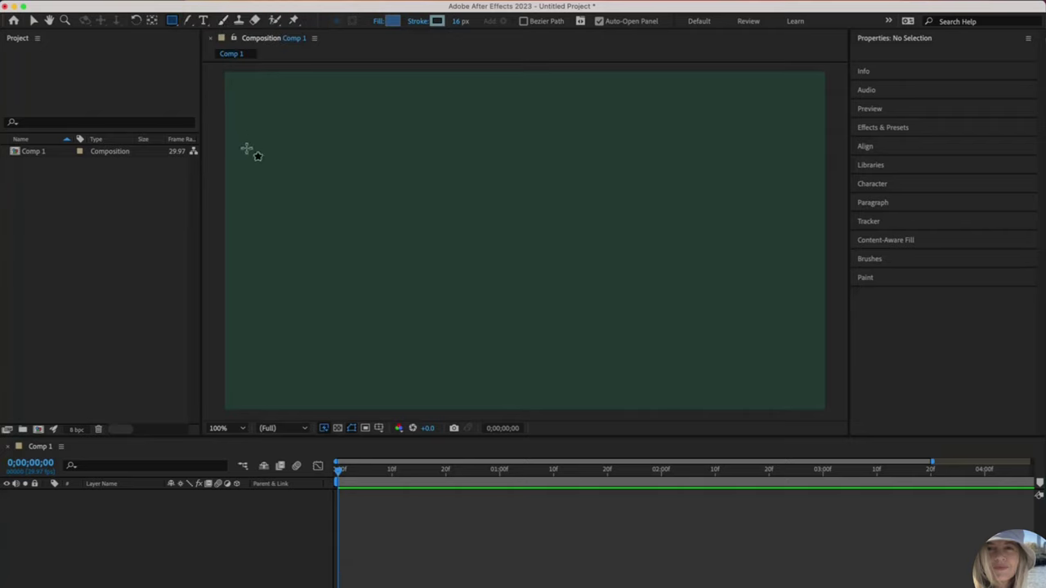
{"action": "left_click_drag", "start_coordinate": [257, 123], "coordinate": [379, 304]}
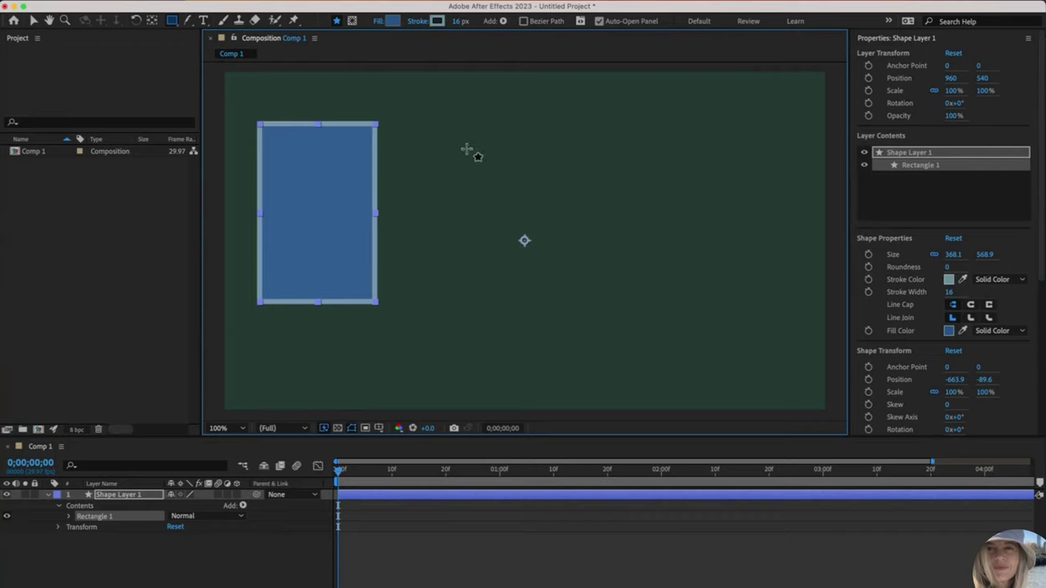
{"action": "left_click_drag", "start_coordinate": [453, 124], "coordinate": [557, 270]}
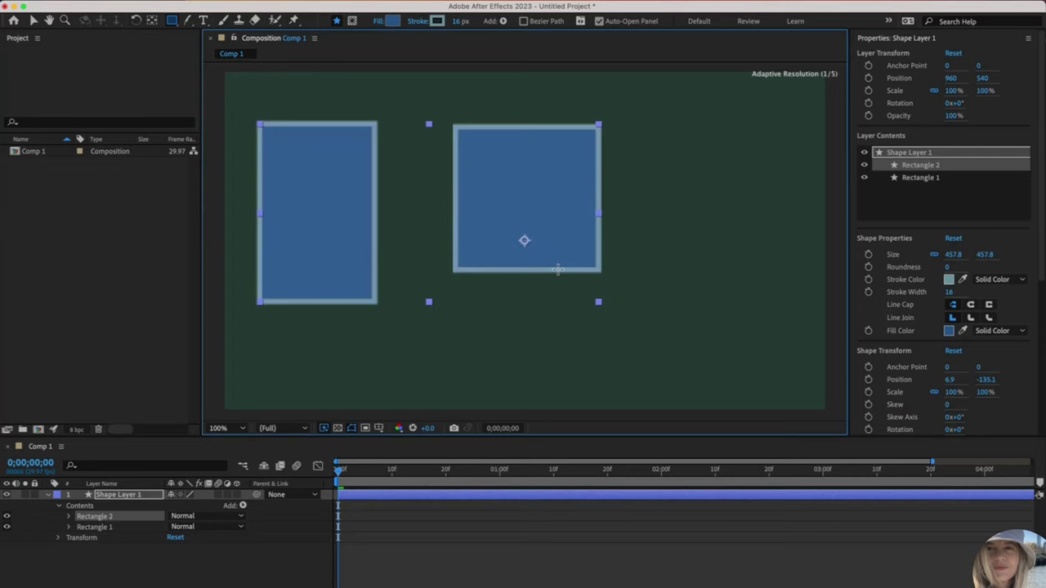
Change the square's fill colour to dark green 1F6D41
{"action": "left_click", "coordinate": [393, 22]}
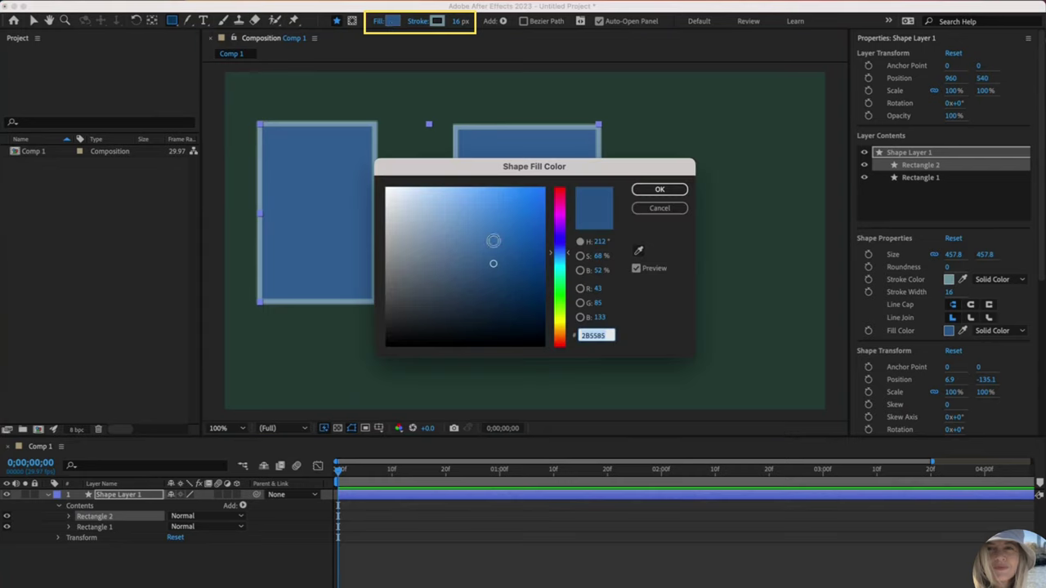
{"action": "left_click", "coordinate": [558, 283]}
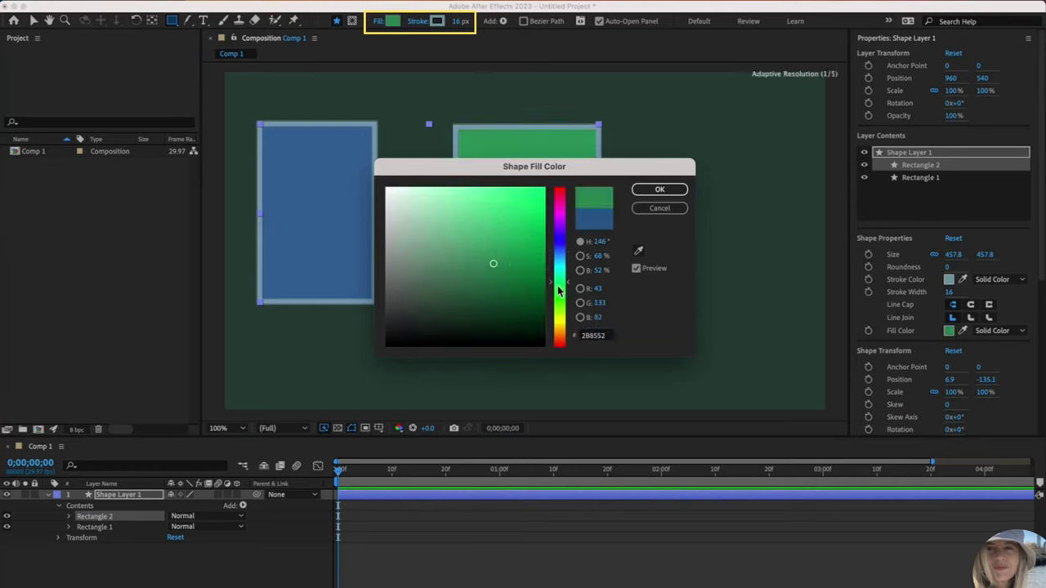
{"action": "left_click", "coordinate": [499, 279]}
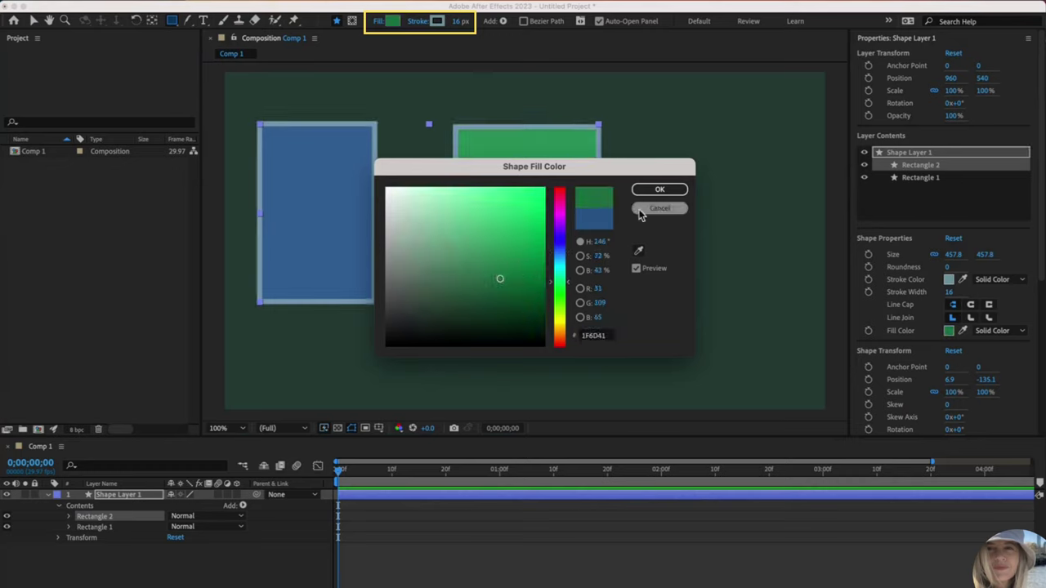
{"action": "left_click", "coordinate": [663, 189]}
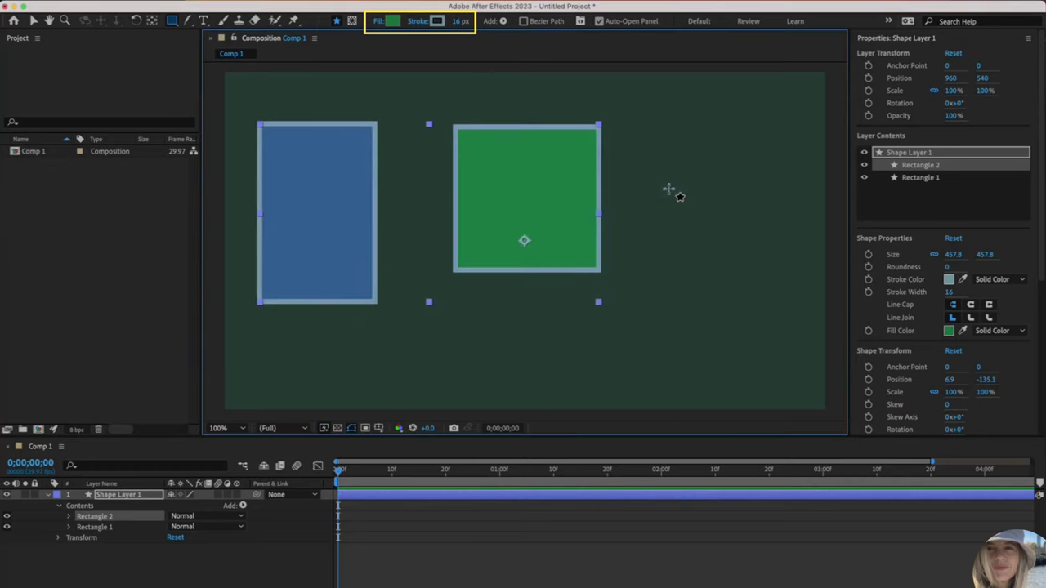
Give the square a teal-blue 3A788C outline with a 6 px stroke width
{"action": "left_click", "coordinate": [437, 22]}
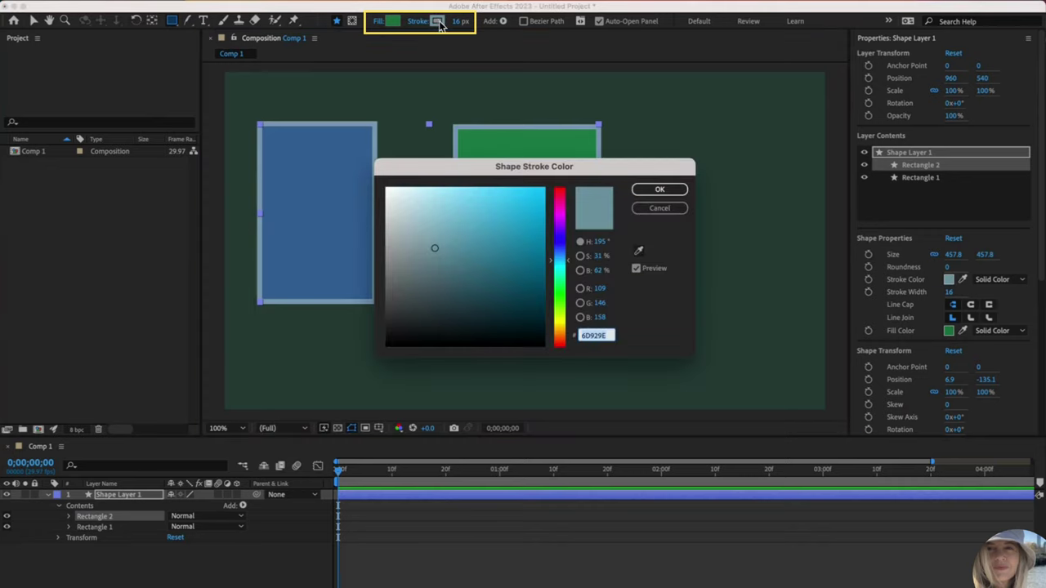
{"action": "left_click", "coordinate": [479, 259]}
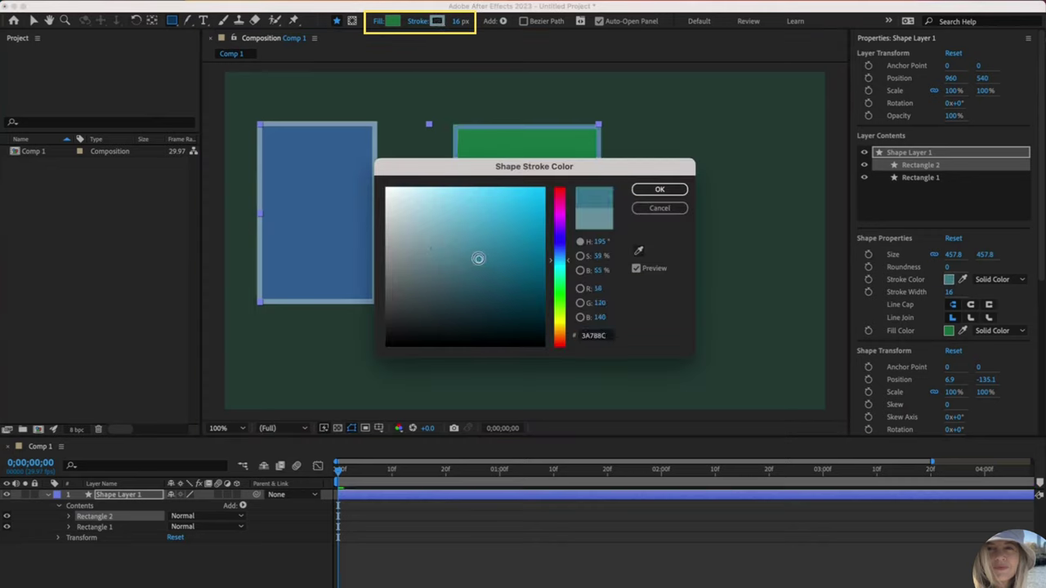
{"action": "left_click", "coordinate": [660, 190]}
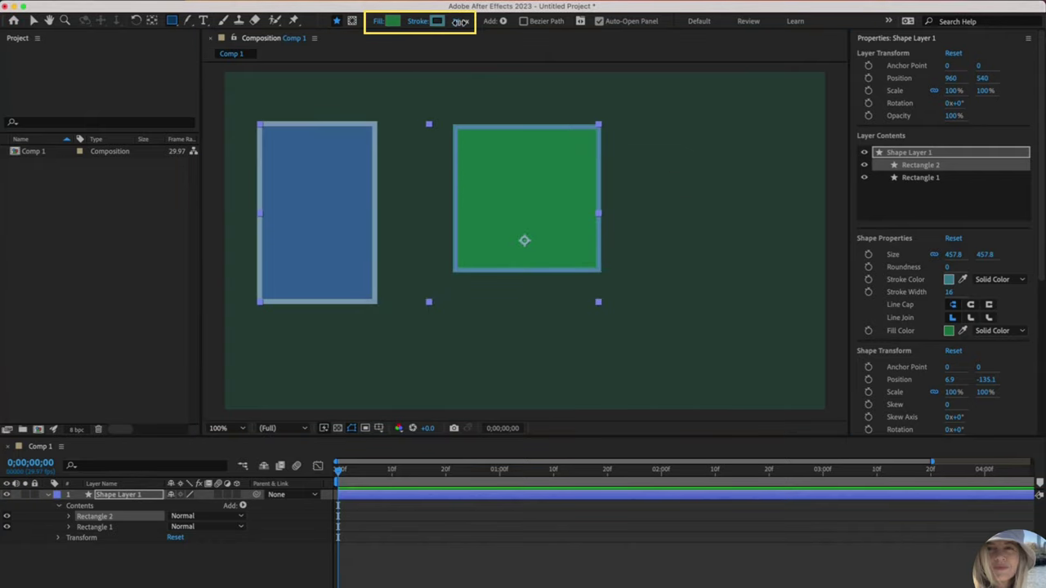
{"action": "left_click_drag", "start_coordinate": [459, 22], "coordinate": [463, 22]}
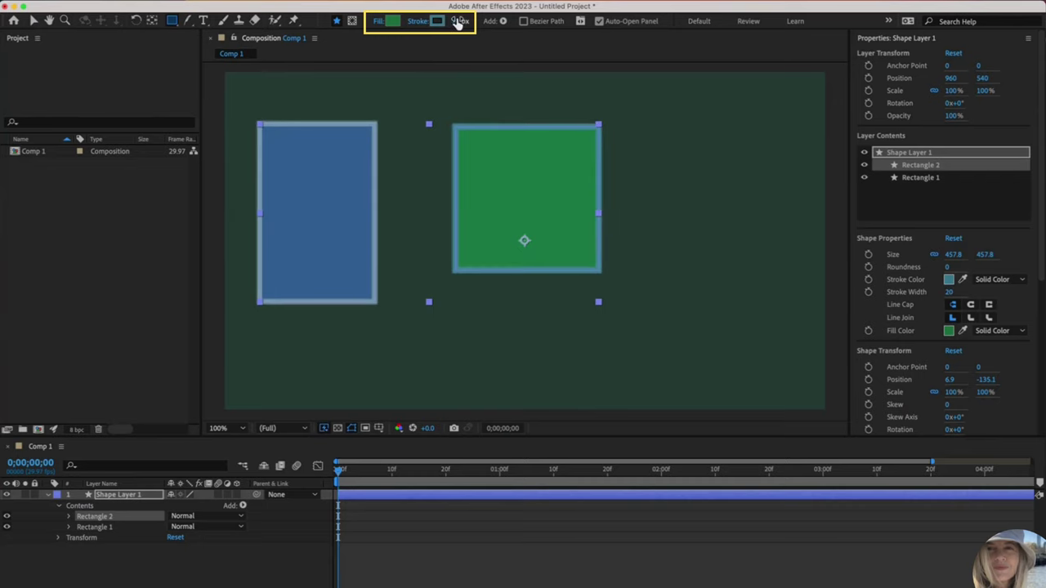
{"action": "left_click", "coordinate": [457, 21]}
{"action": "type", "text": "6"}
{"action": "key", "text": "Return"}
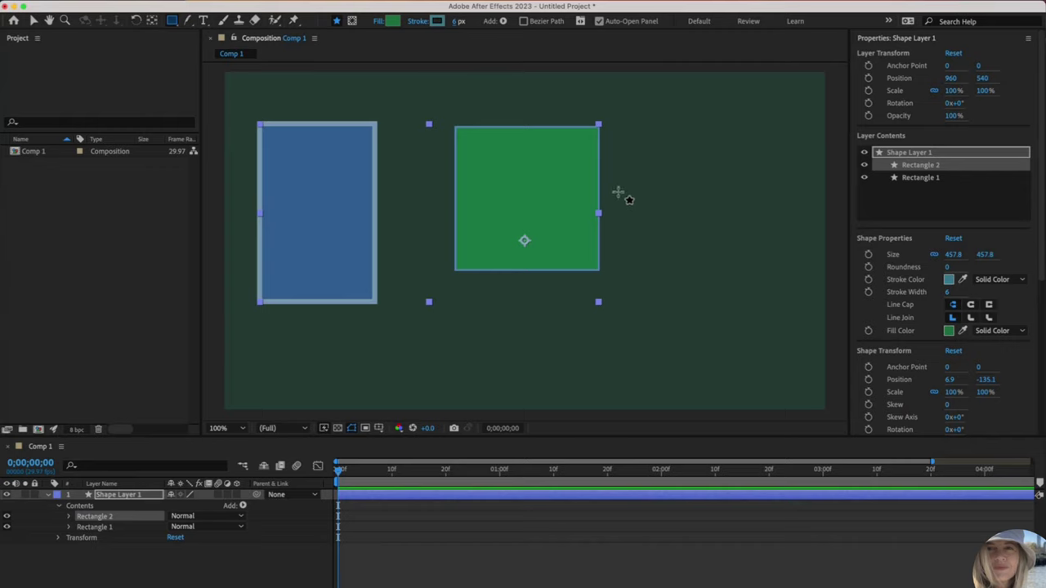
Set Rectangle 2's stroke to None in Stroke Options
{"action": "left_click", "coordinate": [438, 21]}
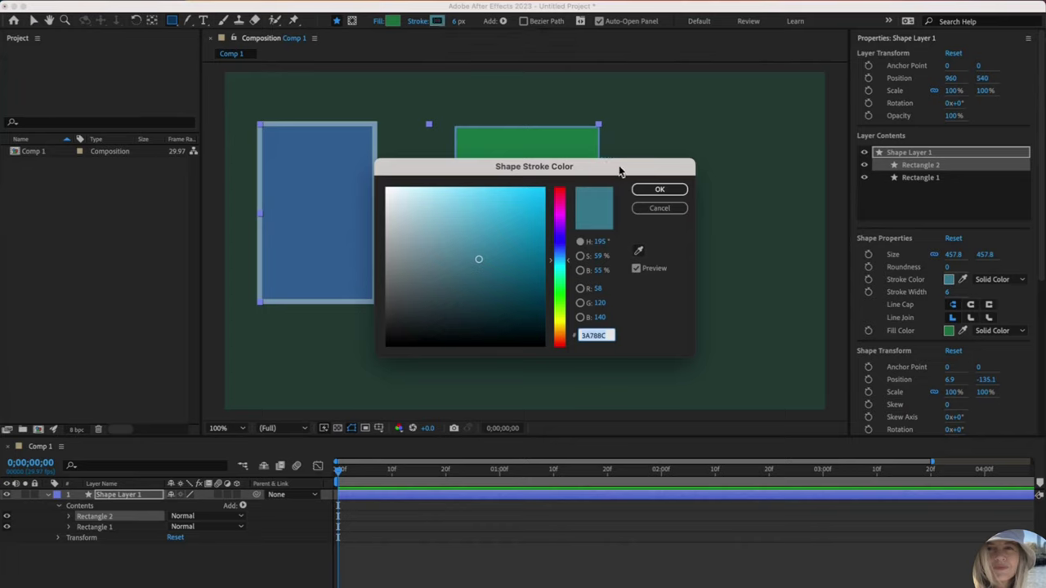
{"action": "left_click", "coordinate": [674, 209]}
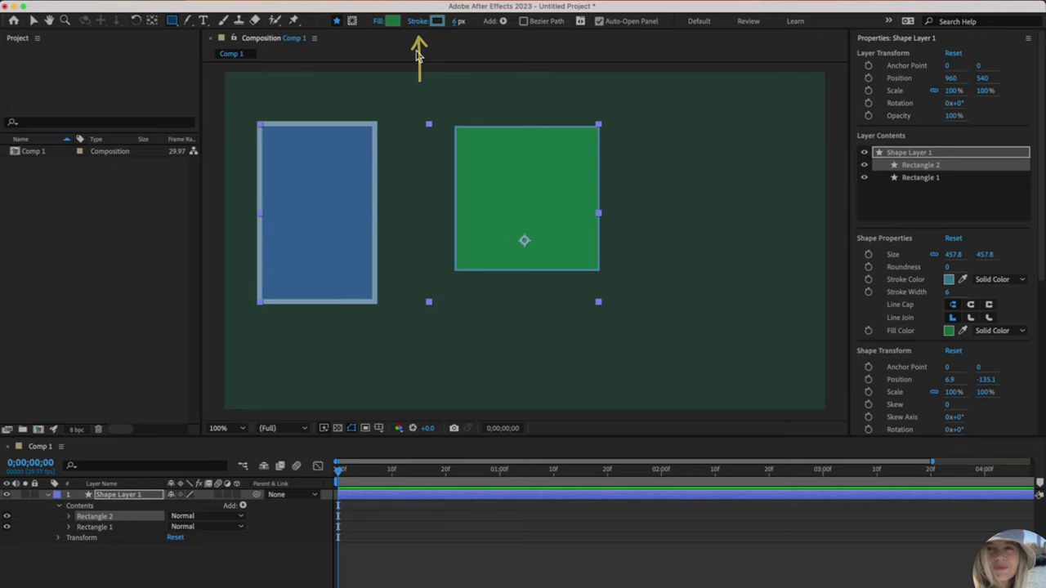
{"action": "left_click", "coordinate": [417, 23]}
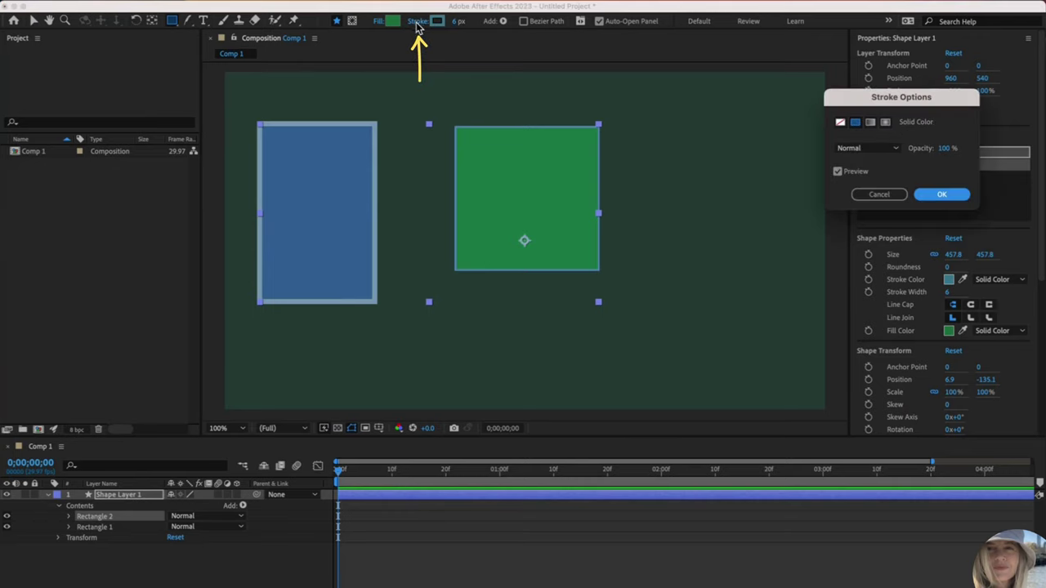
{"action": "mouse_move", "coordinate": [852, 104]}
{"action": "left_mouse_down"}
{"action": "mouse_move", "coordinate": [481, 111]}
{"action": "mouse_move", "coordinate": [481, 99]}
{"action": "left_mouse_up"}
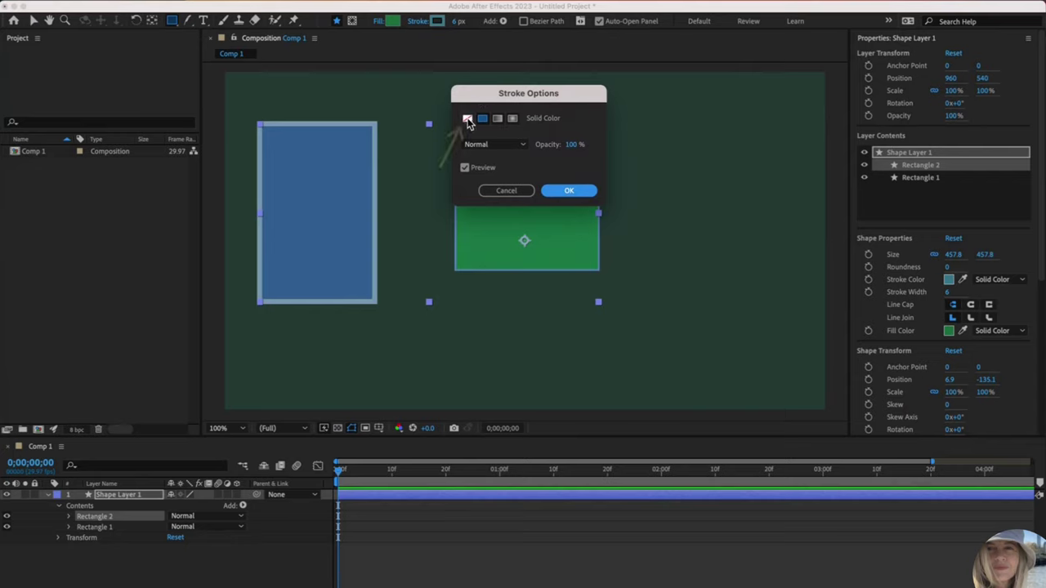
{"action": "left_click", "coordinate": [467, 119]}
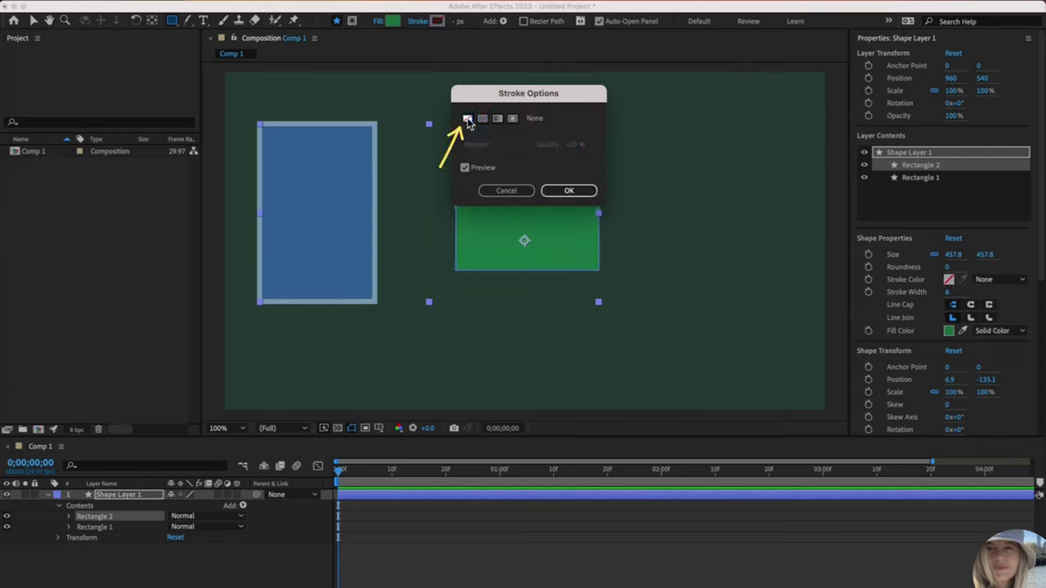
{"action": "left_click", "coordinate": [576, 190]}
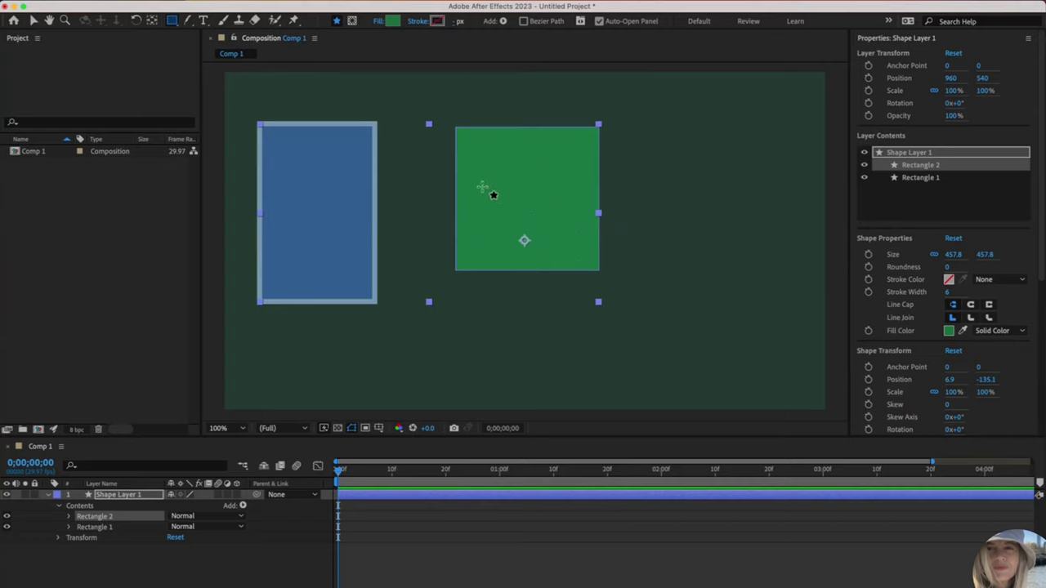
{"action": "left_click", "coordinate": [429, 582]}
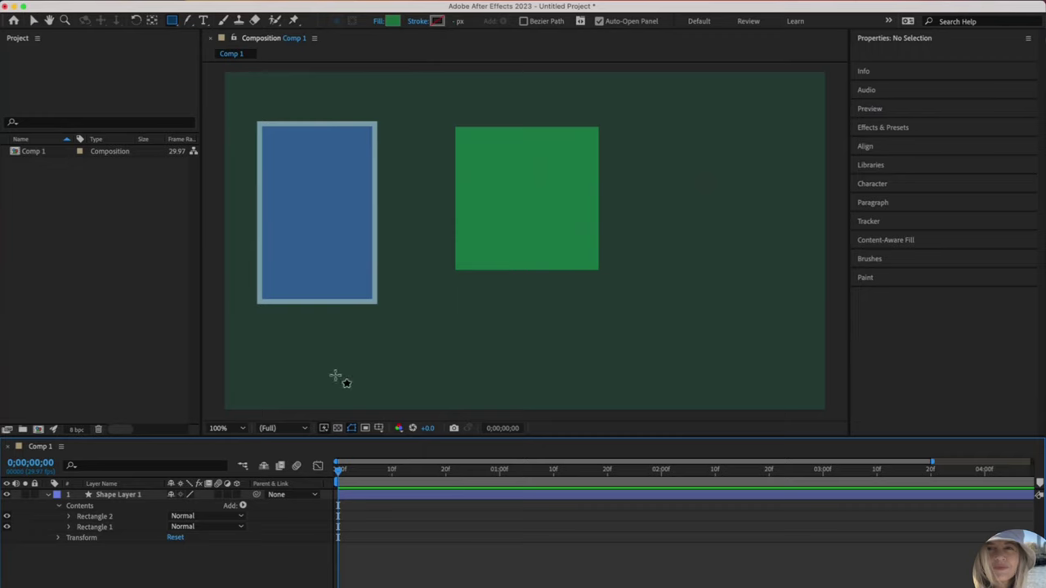
{"action": "left_click", "coordinate": [49, 497]}
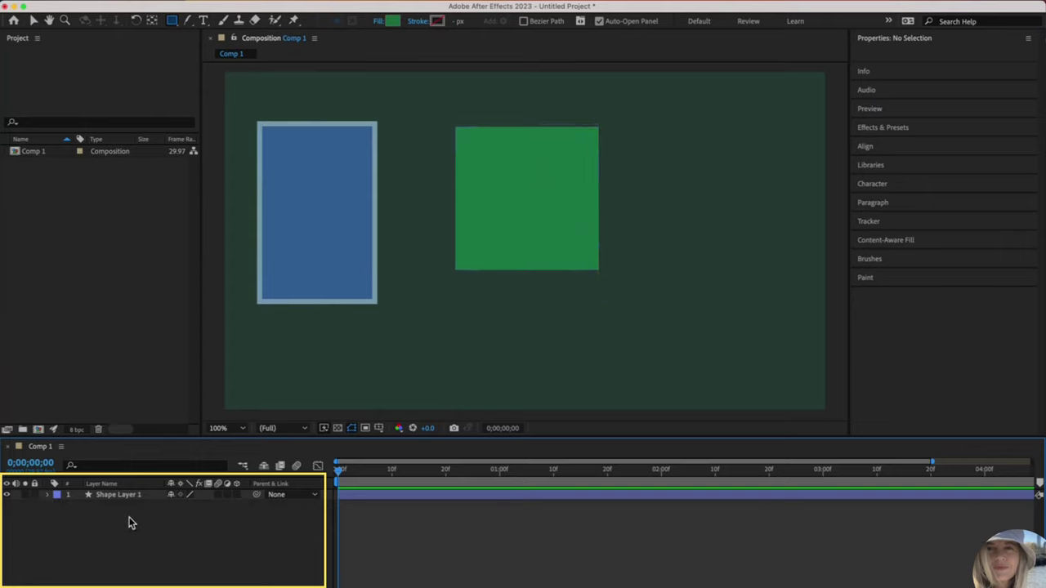
{"action": "left_click", "coordinate": [48, 495]}
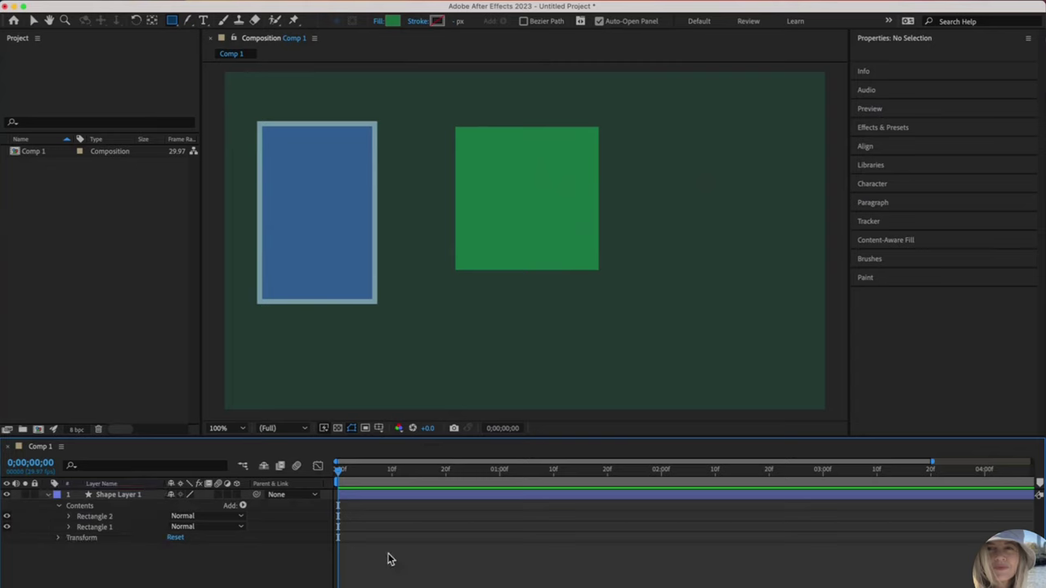
Draw a tall rectangle at the right of the canvas as Shape Layer 2, then deselect it
{"action": "mouse_move", "coordinate": [649, 187]}
{"action": "left_mouse_down"}
{"action": "mouse_move", "coordinate": [695, 338]}
{"action": "mouse_move", "coordinate": [752, 388]}
{"action": "left_mouse_up"}
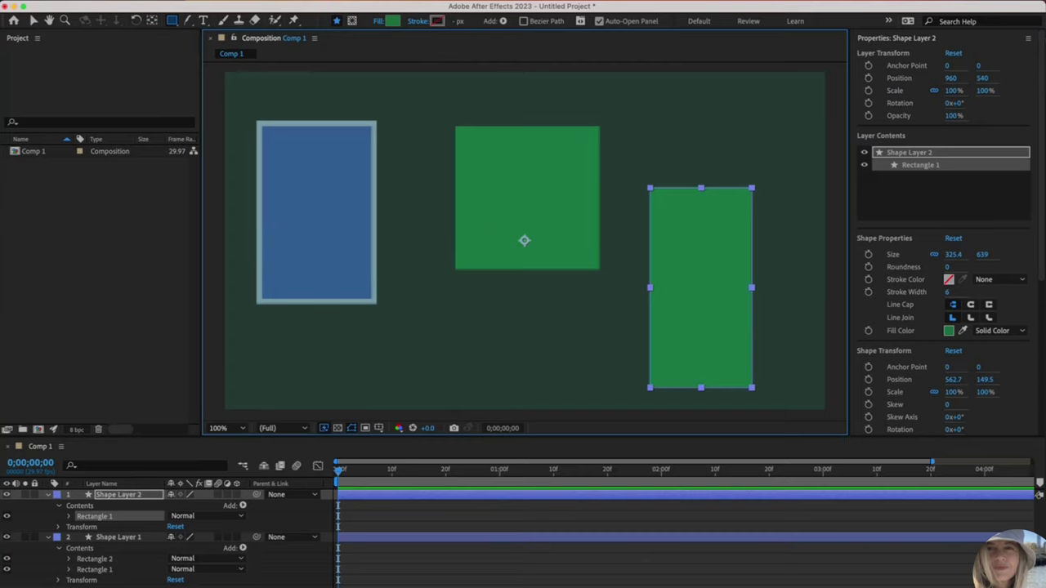
{"action": "key", "text": "F2"}
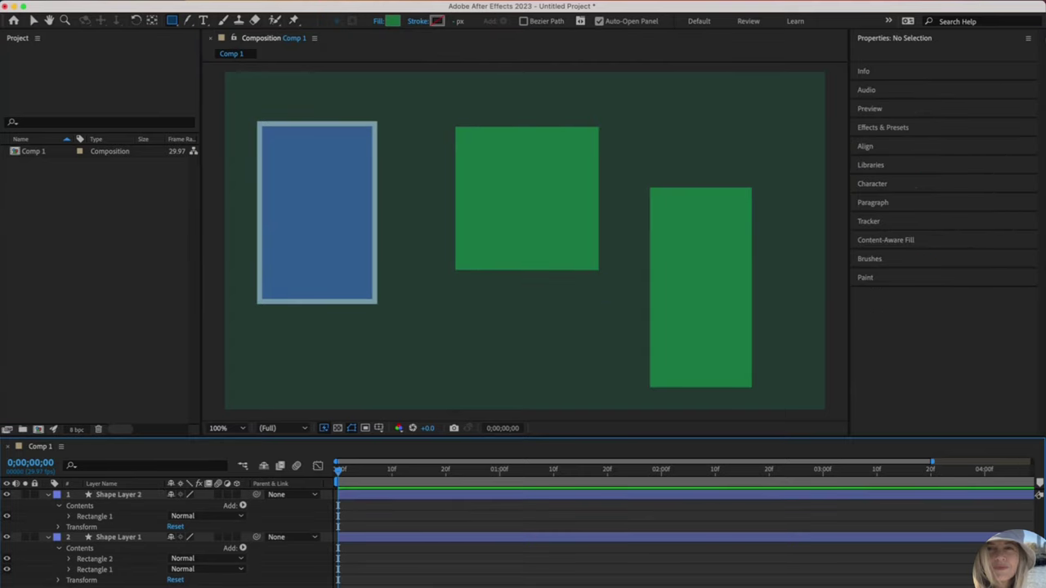
Collapse both shape layers in the timeline and select Shape Layer 1's blue rectangle
{"action": "left_click", "coordinate": [59, 506]}
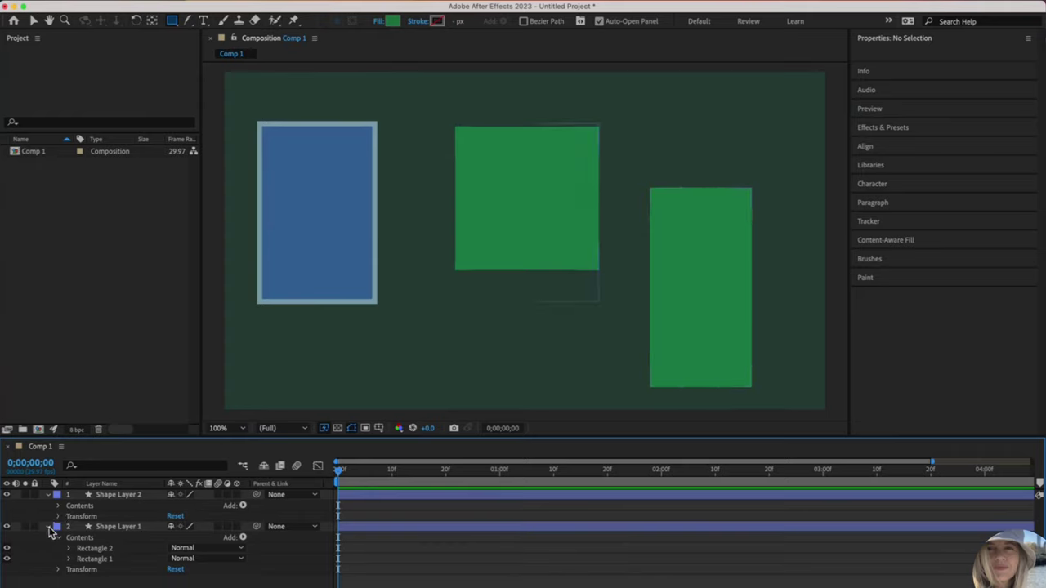
{"action": "left_click", "coordinate": [47, 527]}
{"action": "left_click", "coordinate": [48, 496]}
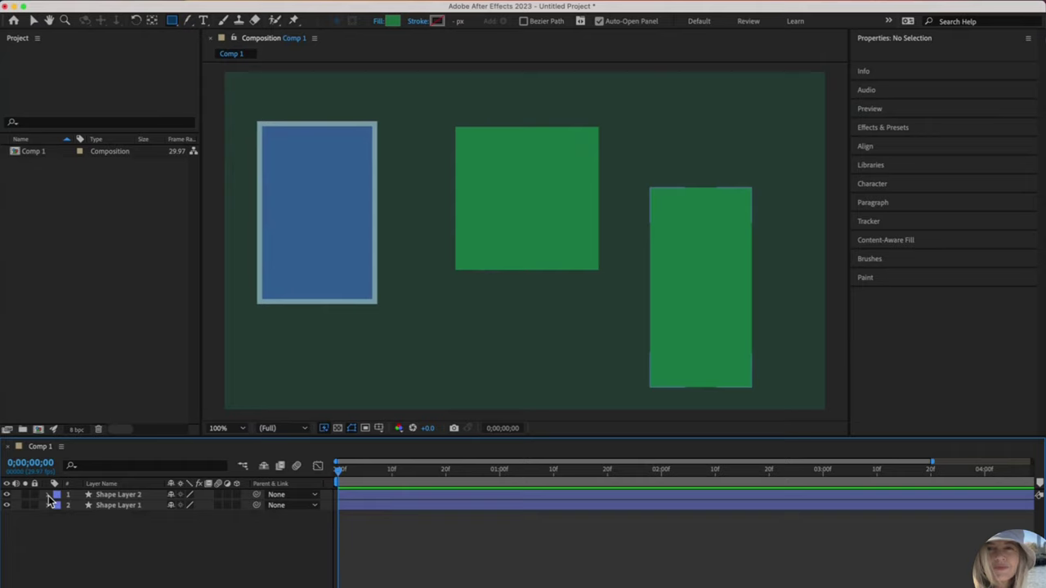
{"action": "left_click", "coordinate": [894, 39]}
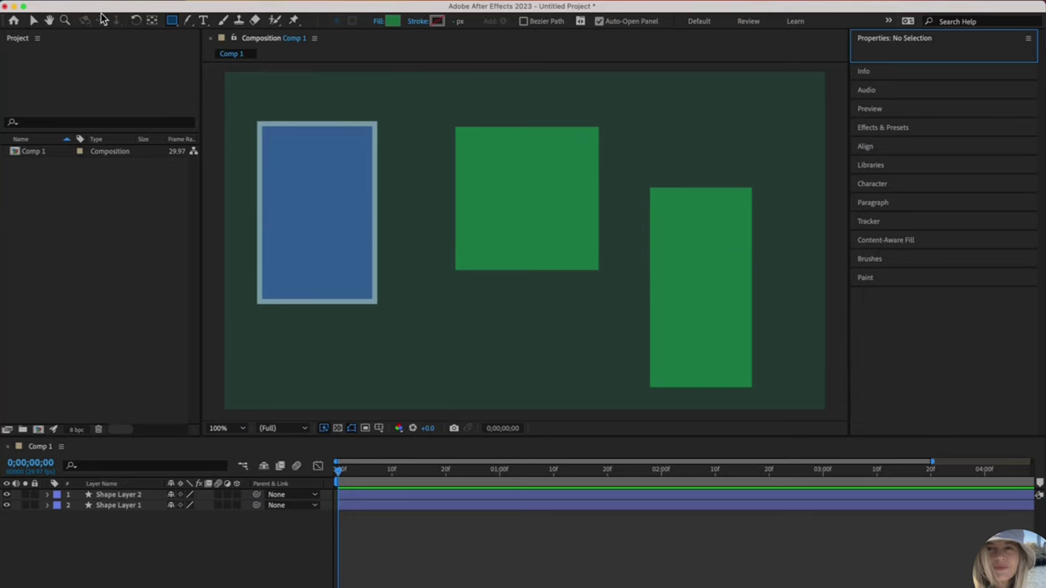
{"action": "left_click", "coordinate": [34, 20]}
{"action": "left_click", "coordinate": [329, 224]}
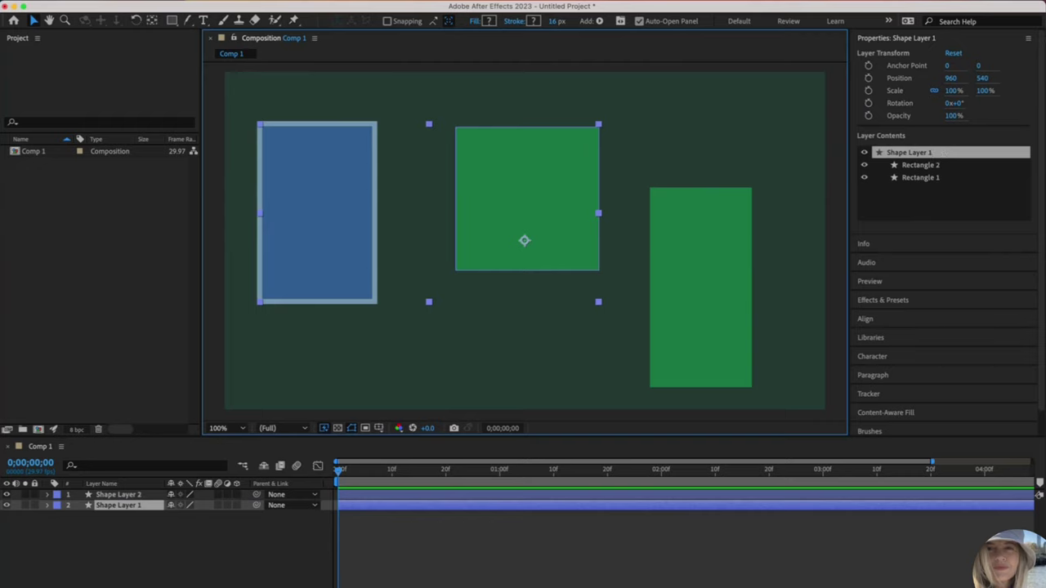
Nudge Shape Layer 1 up and right, then inspect Rectangle 2 and Rectangle 1 in Layer Contents
{"action": "key", "text": "F2"}
{"action": "left_click_drag", "start_coordinate": [286, 227], "coordinate": [309, 193]}
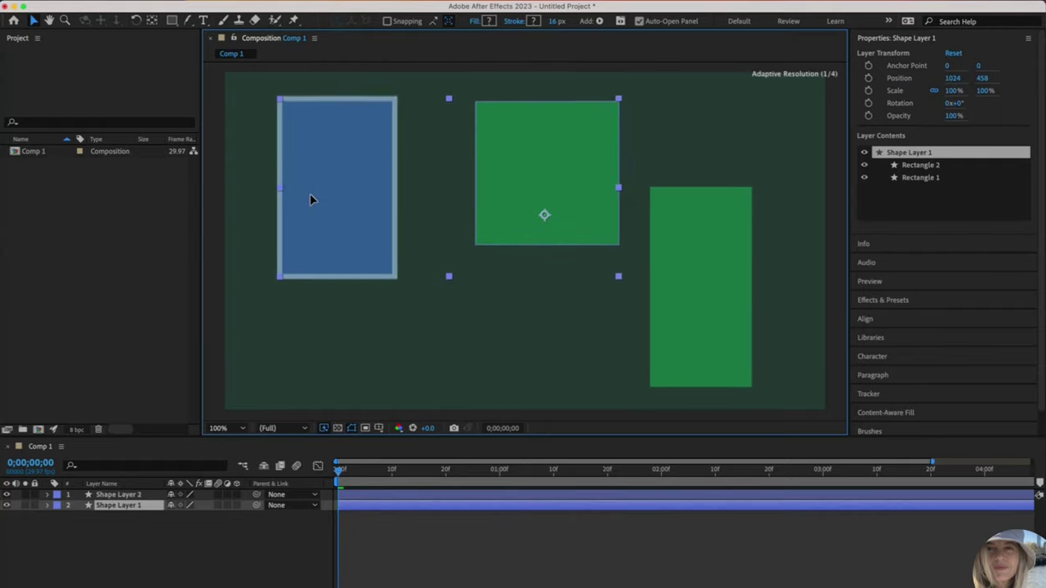
{"action": "left_click", "coordinate": [918, 166]}
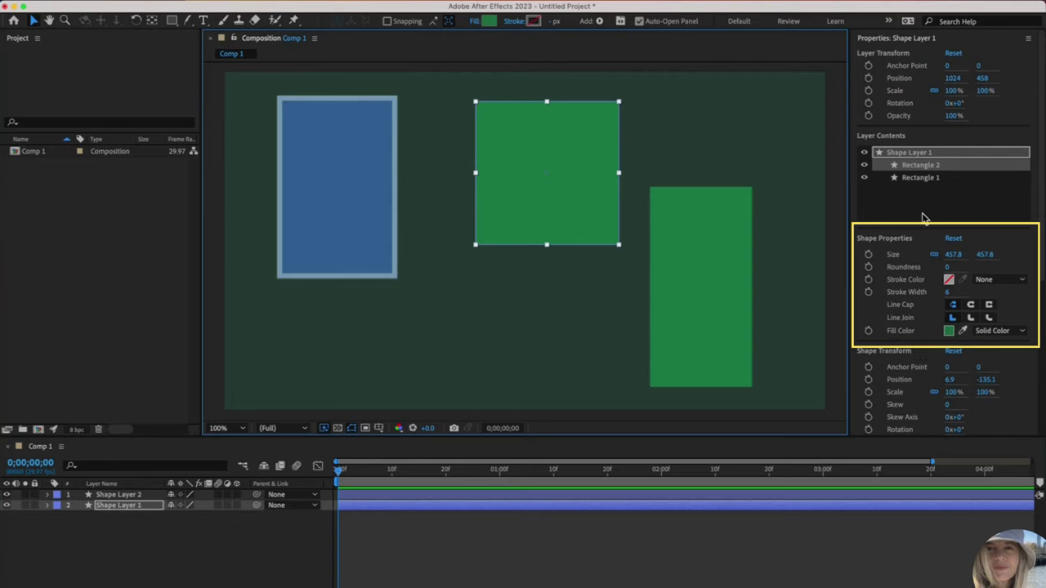
{"action": "left_click", "coordinate": [917, 180]}
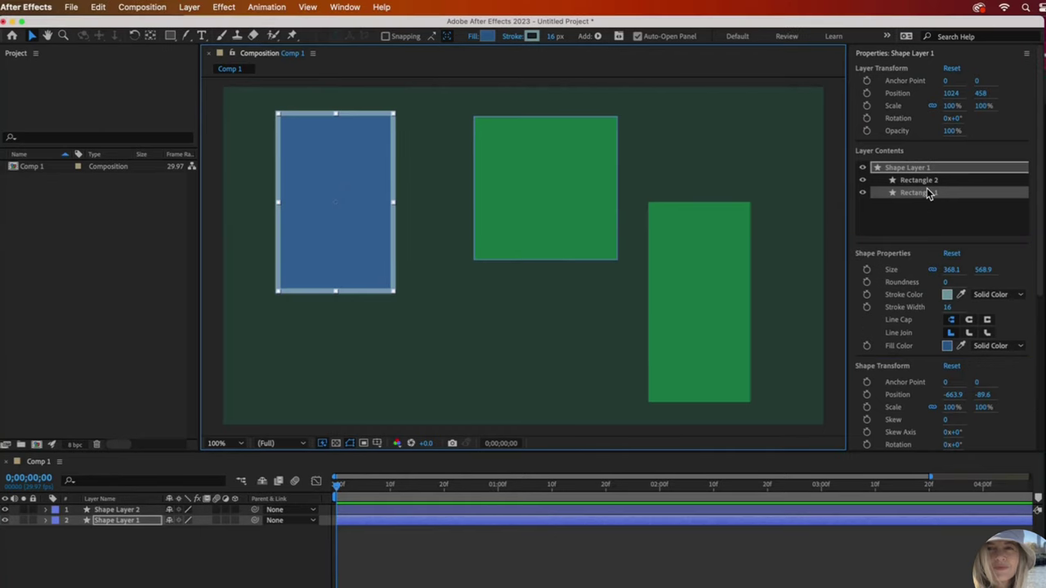
Reopen the Properties panel from the Window menu for Shape Layer 1
{"action": "left_click", "coordinate": [915, 54]}
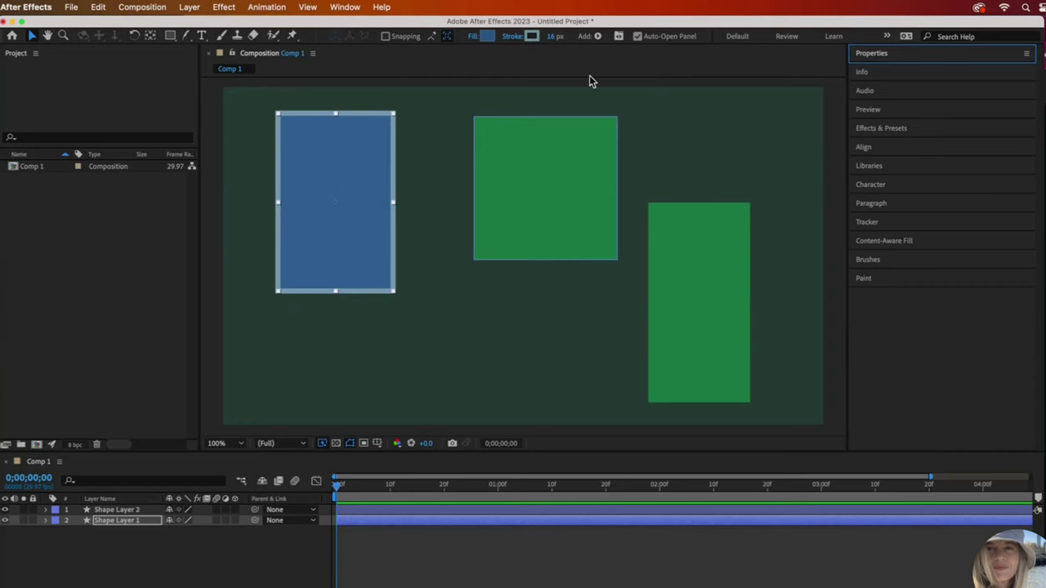
{"action": "left_click", "coordinate": [353, 9]}
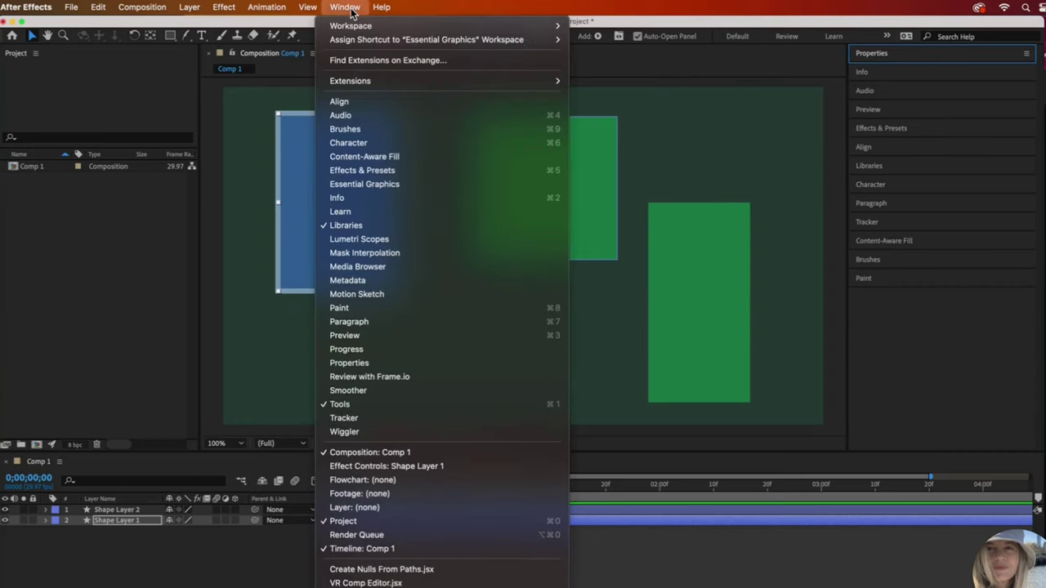
{"action": "left_click", "coordinate": [400, 359]}
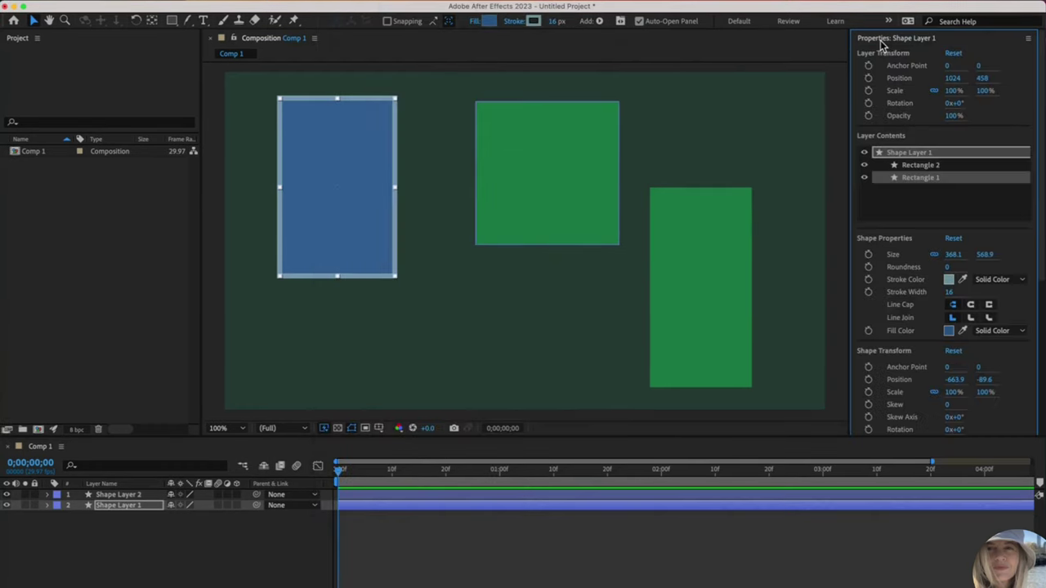
{"action": "left_click", "coordinate": [882, 41]}
{"action": "left_click", "coordinate": [881, 43]}
Twirl open Shape Layer 1 > Contents > Rectangle 2 to show its path, stroke and fill
{"action": "left_click", "coordinate": [47, 507]}
{"action": "left_click", "coordinate": [47, 506]}
{"action": "left_click", "coordinate": [47, 494]}
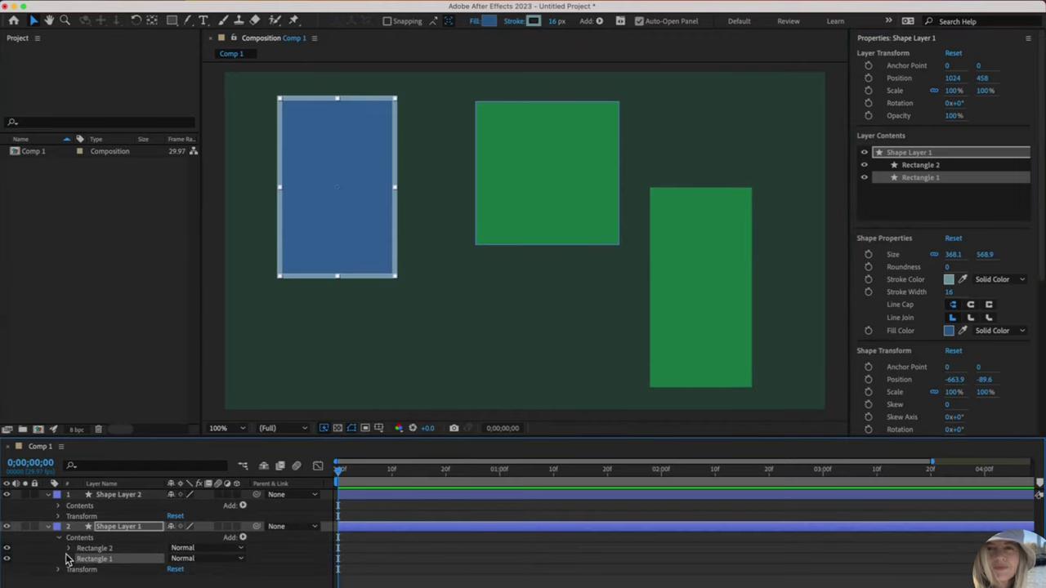
{"action": "left_click", "coordinate": [69, 550]}
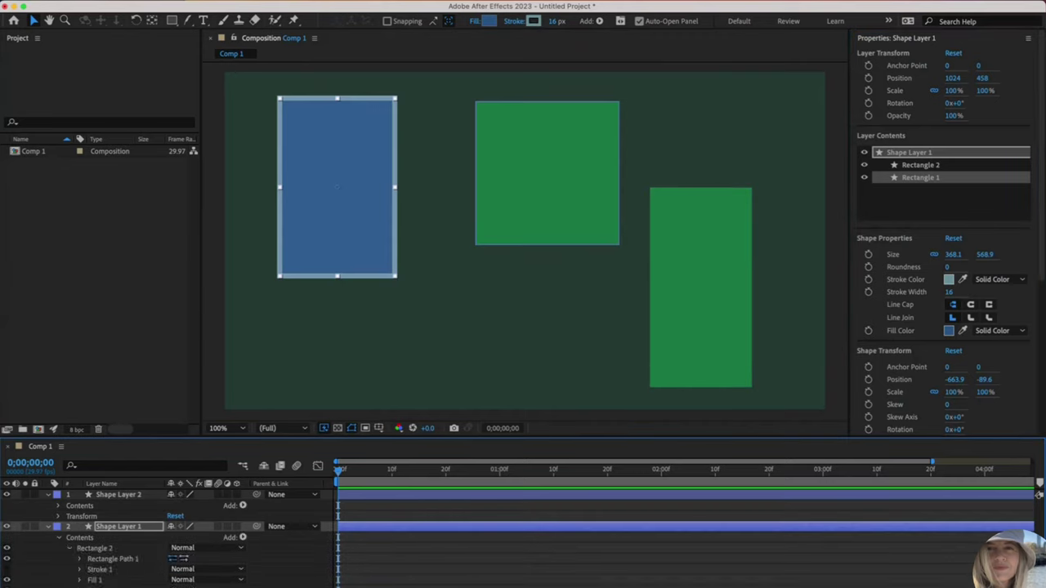
{"action": "scroll", "coordinate": [163, 539], "scroll_direction": "down", "scroll_amount": 1}
{"action": "scroll", "coordinate": [82, 579], "scroll_direction": "up", "scroll_amount": 1}
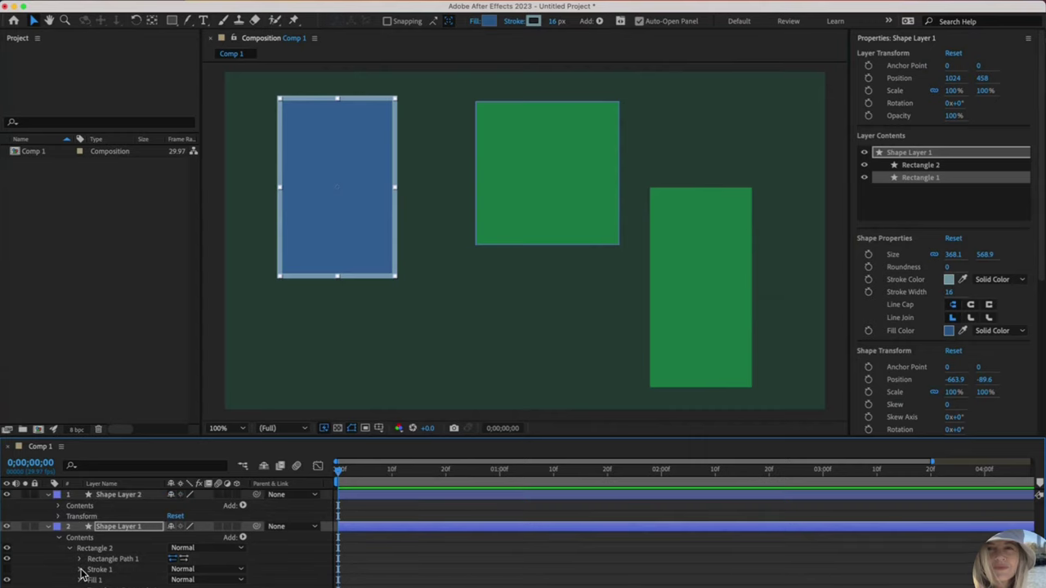
Move the tall green rectangle over the blue one and shift Shape Layer 1 left
{"action": "left_click", "coordinate": [49, 526]}
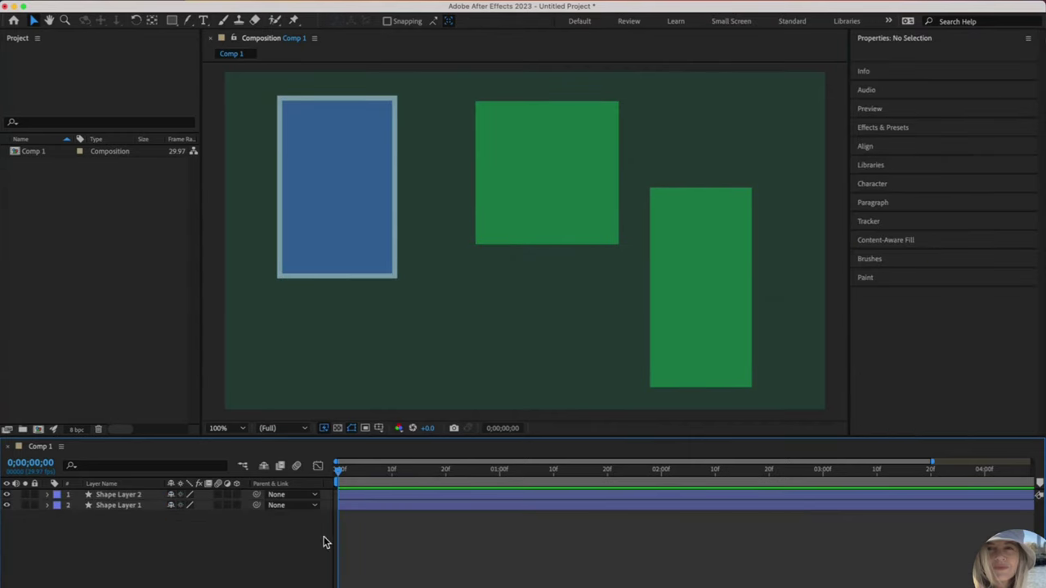
{"action": "left_click_drag", "start_coordinate": [689, 324], "coordinate": [341, 319]}
{"action": "left_click", "coordinate": [556, 187]}
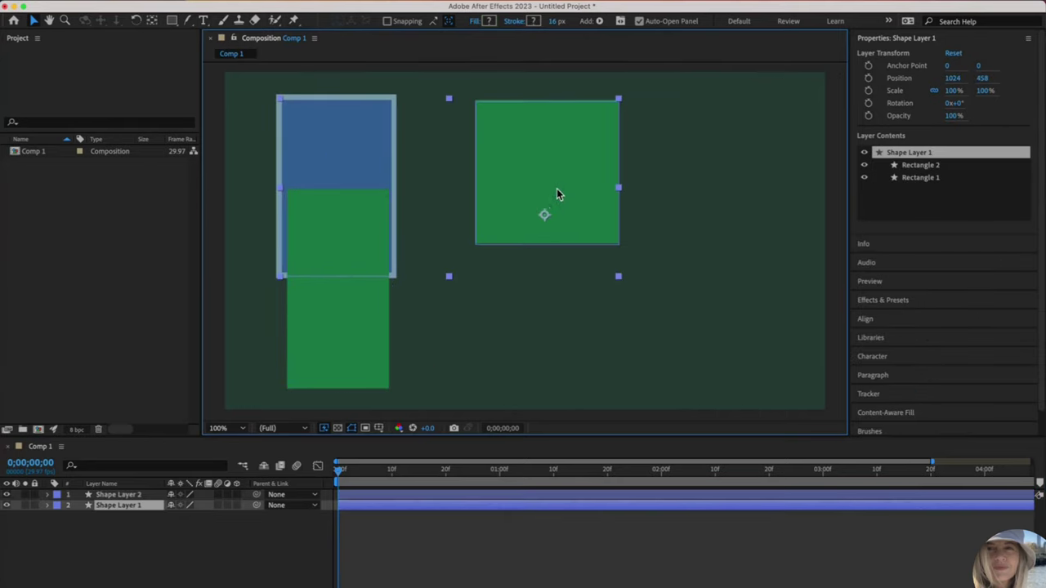
{"action": "left_click_drag", "start_coordinate": [557, 188], "coordinate": [509, 175]}
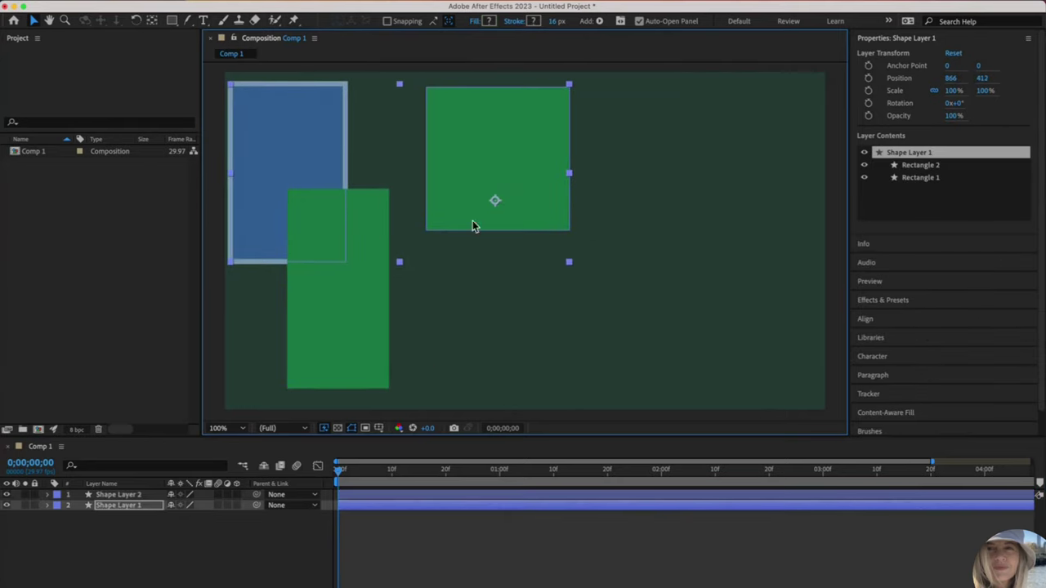
With the Ellipse Tool, add an oval at right and a circle below the square to Shape Layer 2
{"action": "left_click", "coordinate": [348, 338]}
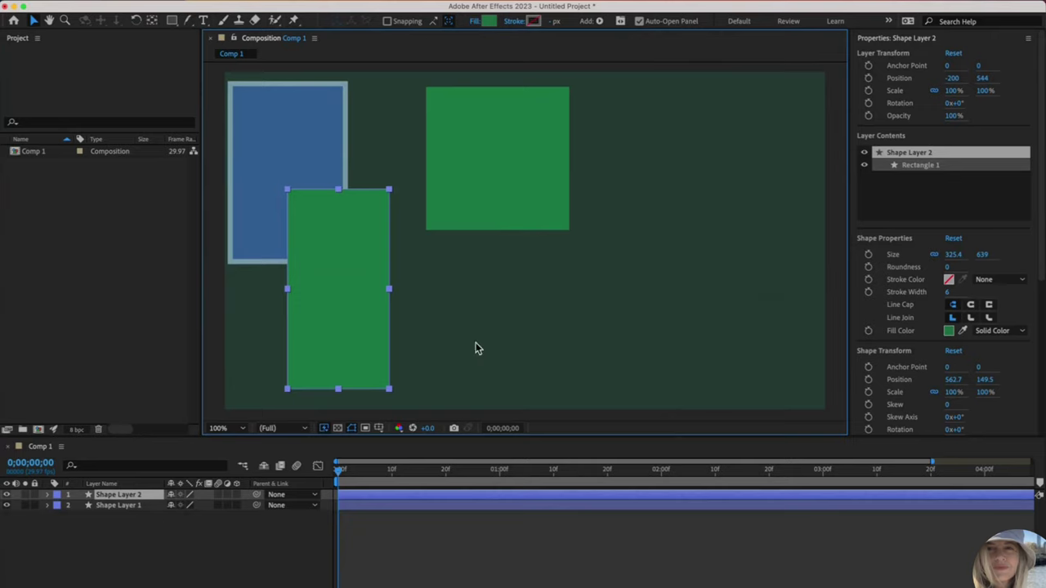
{"action": "left_click", "coordinate": [172, 19]}
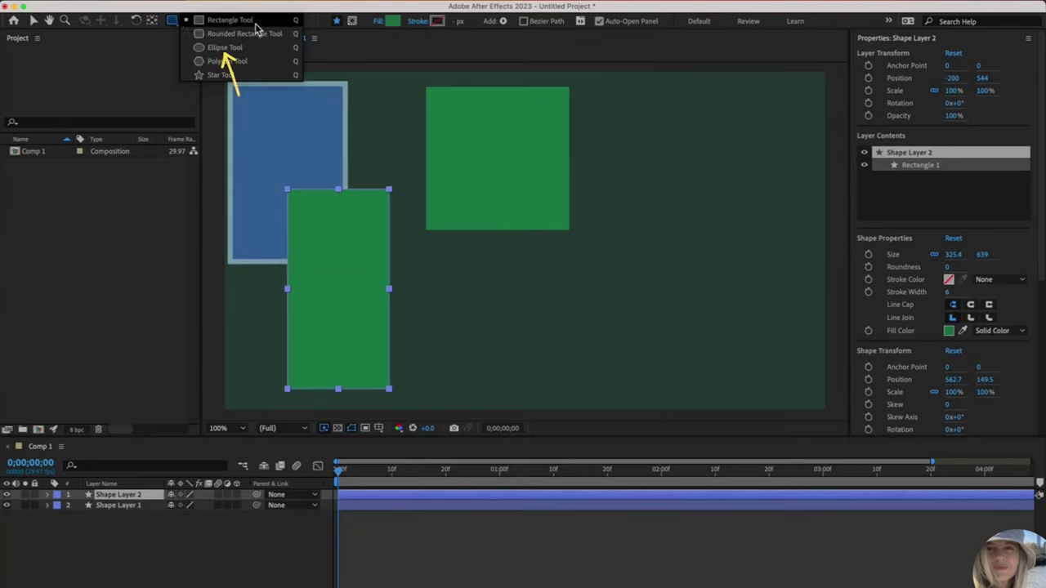
{"action": "left_click", "coordinate": [229, 49]}
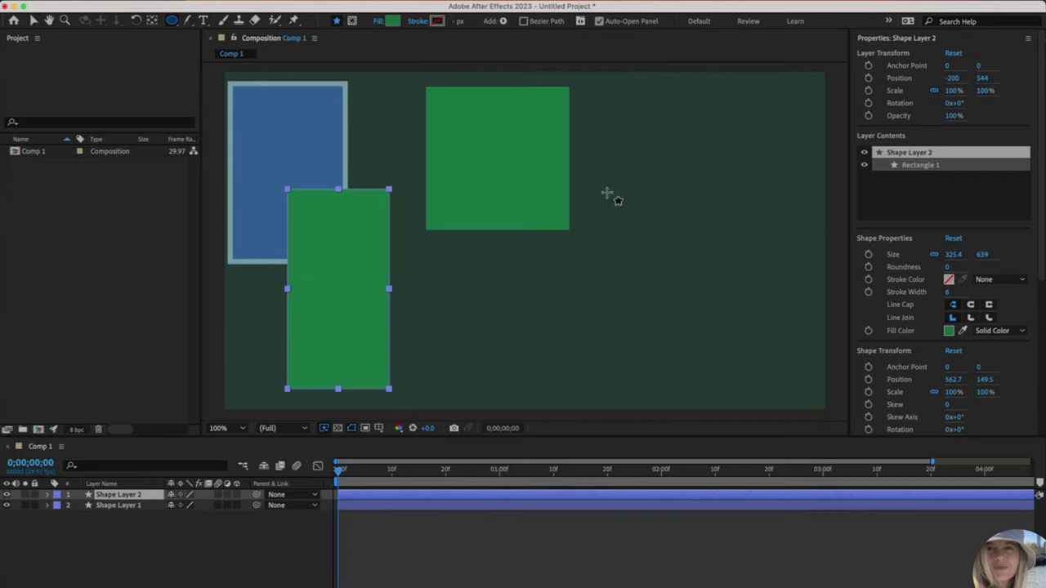
{"action": "mouse_move", "coordinate": [620, 109]}
{"action": "left_mouse_down"}
{"action": "mouse_move", "coordinate": [646, 148]}
{"action": "mouse_move", "coordinate": [801, 250]}
{"action": "mouse_move", "coordinate": [809, 267]}
{"action": "left_mouse_up"}
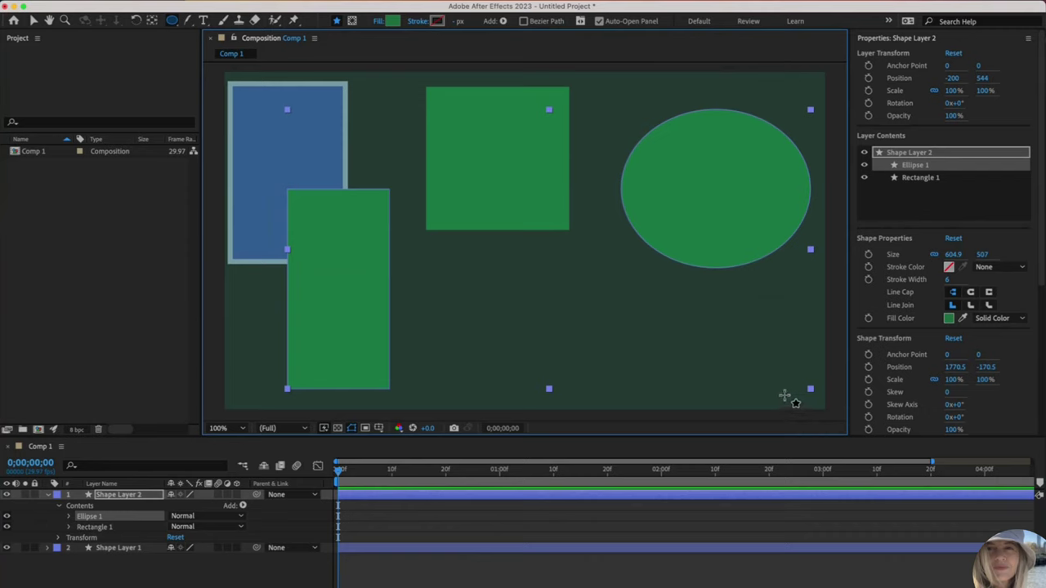
{"action": "left_click_drag", "start_coordinate": [424, 247], "coordinate": [567, 391]}
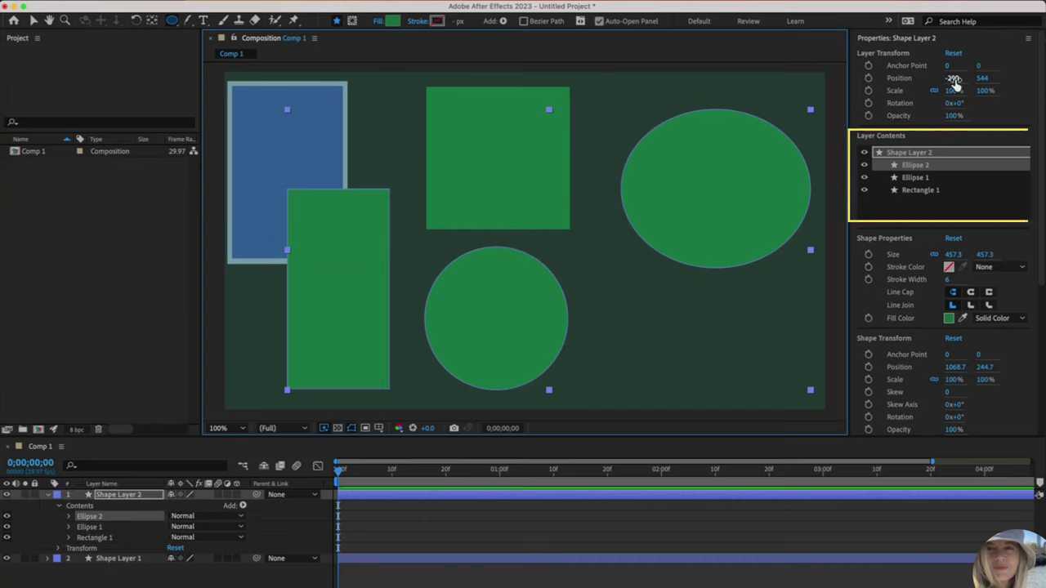
{"action": "left_click", "coordinate": [918, 180]}
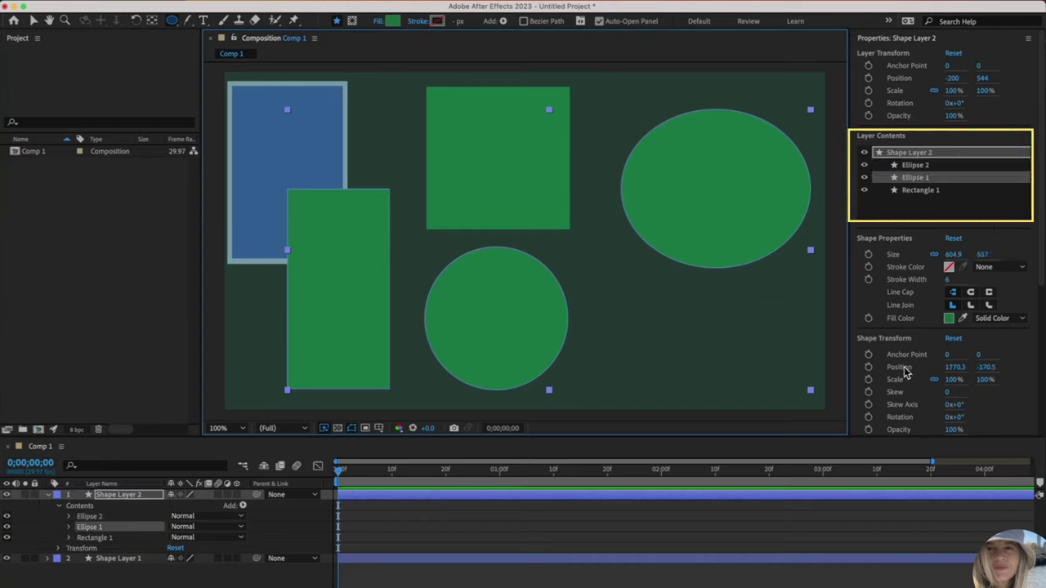
{"action": "key", "text": "v"}
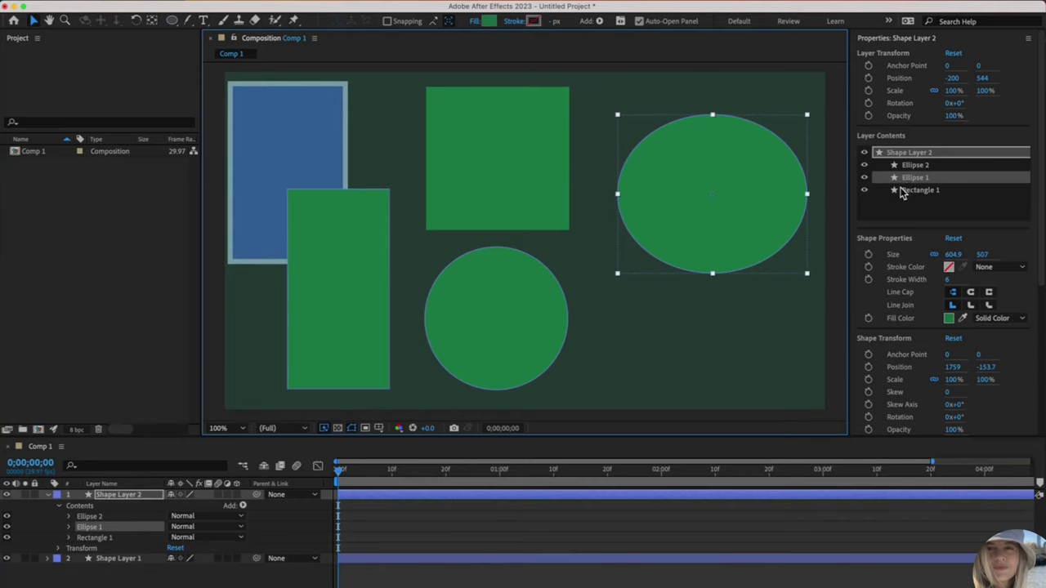
Give Ellipse 1 a light-green stroke and enlarge it to 625.9 × 524.6
{"action": "left_click", "coordinate": [532, 22]}
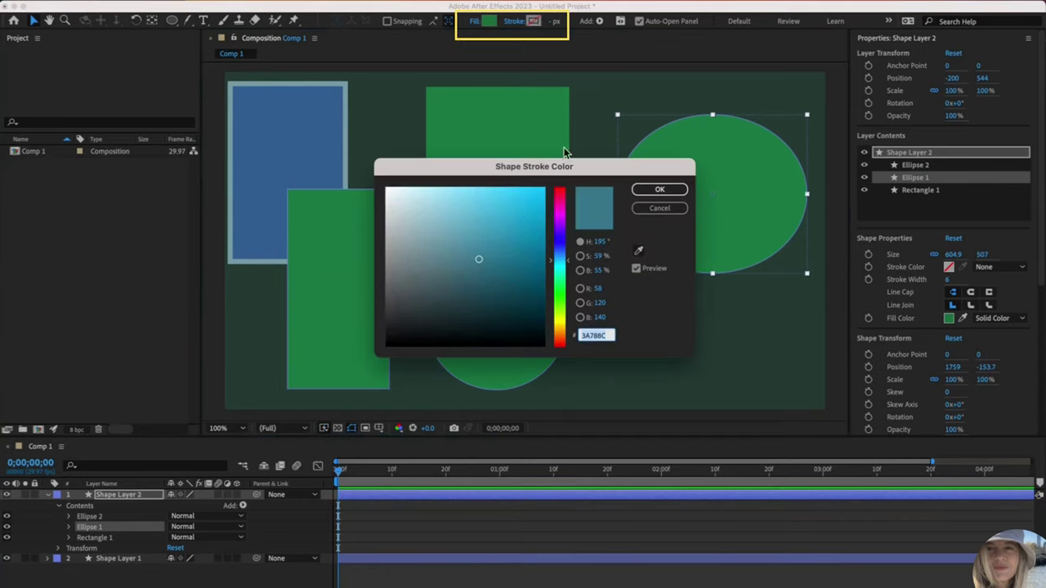
{"action": "left_click", "coordinate": [562, 307]}
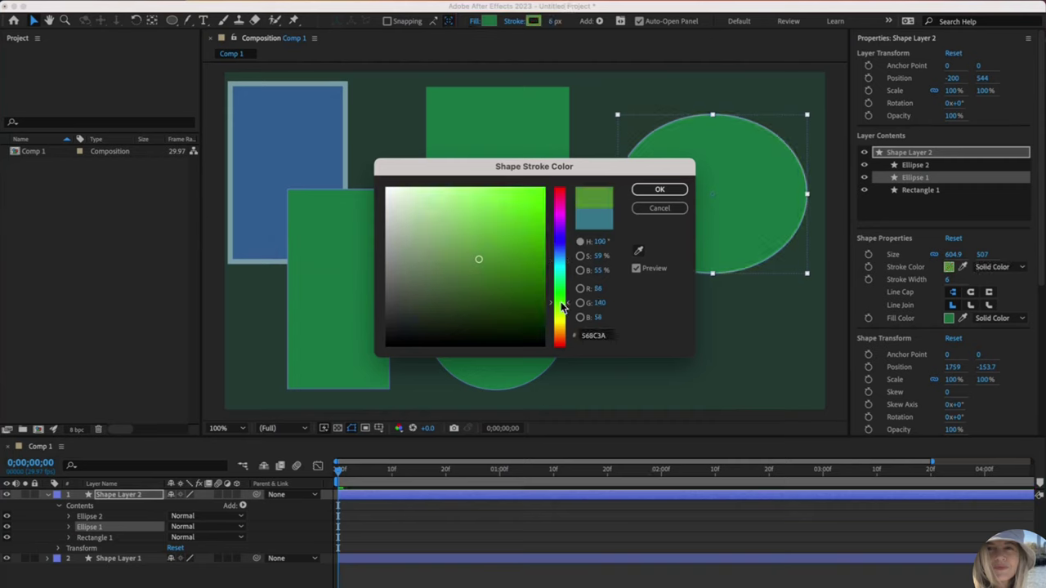
{"action": "left_click", "coordinate": [559, 288]}
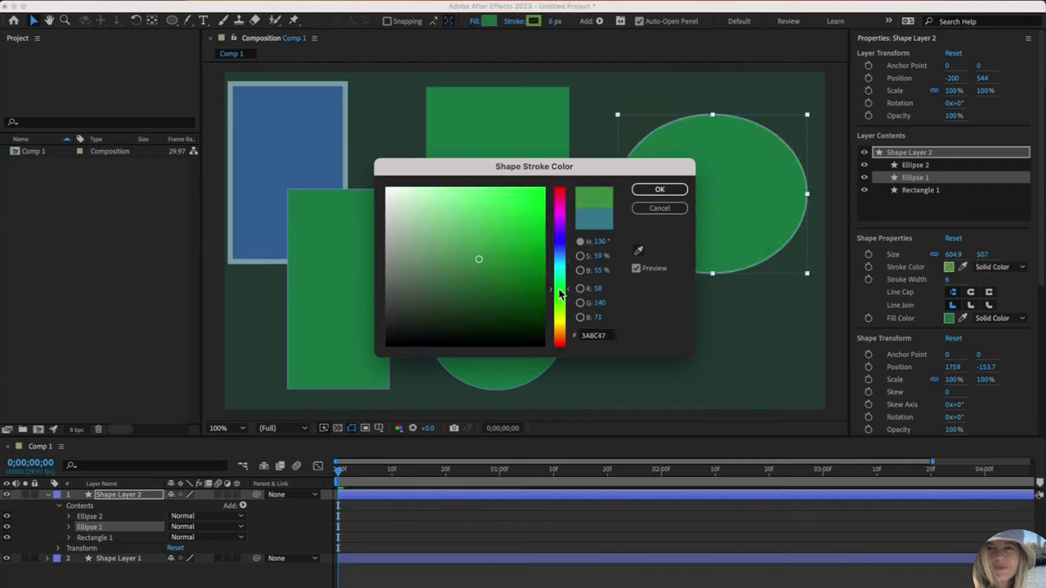
{"action": "left_click", "coordinate": [648, 189]}
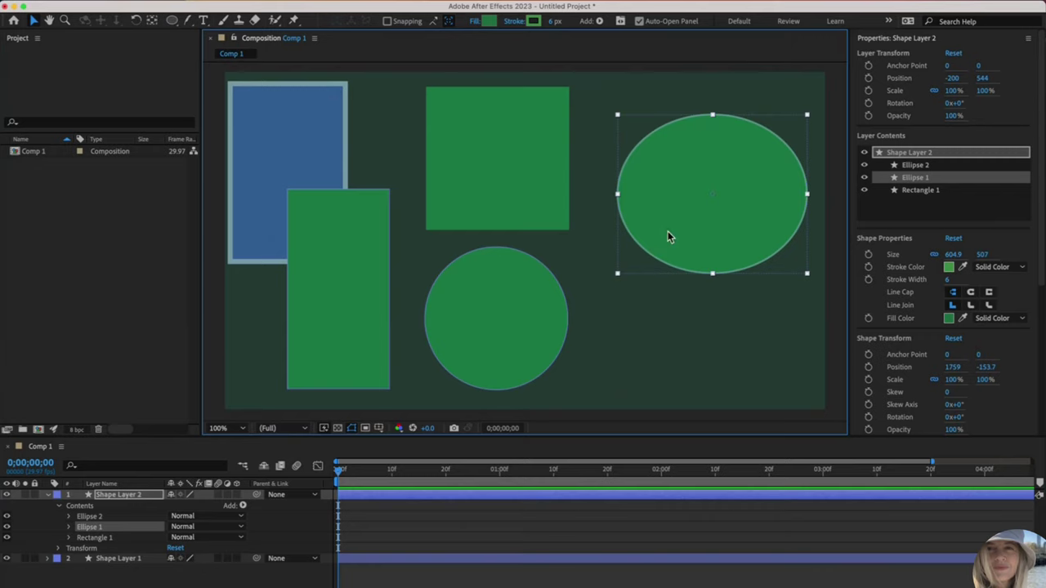
{"action": "left_click", "coordinate": [955, 255]}
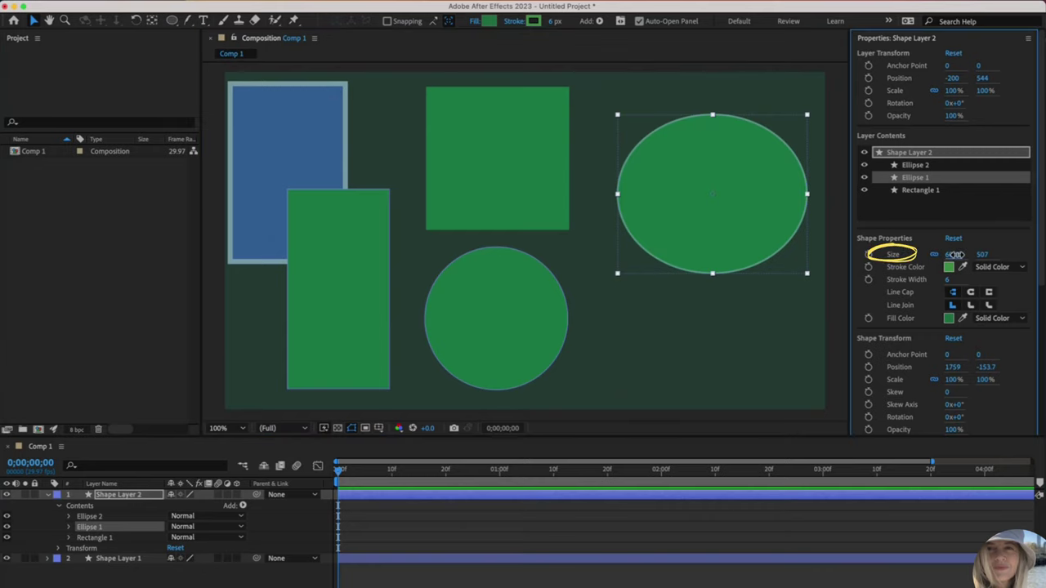
{"action": "mouse_move", "coordinate": [955, 255]}
{"action": "left_mouse_down"}
{"action": "mouse_move", "coordinate": [996, 254]}
{"action": "mouse_move", "coordinate": [901, 256]}
{"action": "mouse_move", "coordinate": [1013, 256]}
{"action": "mouse_move", "coordinate": [966, 258]}
{"action": "mouse_move", "coordinate": [947, 282]}
{"action": "mouse_move", "coordinate": [970, 288]}
{"action": "left_mouse_up"}
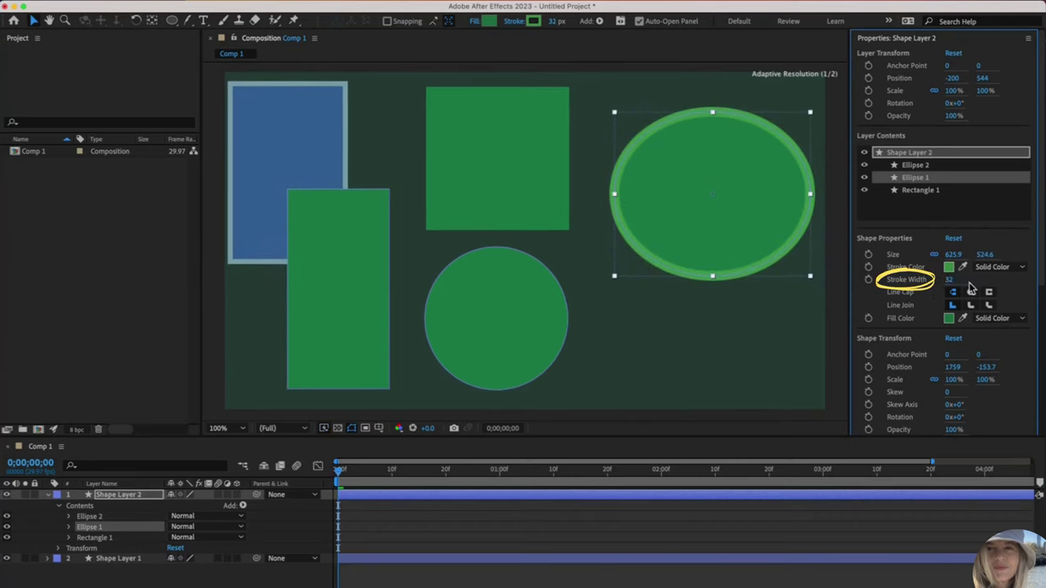
Set the tall green rectangle's Roundness to 69
{"action": "left_click", "coordinate": [921, 192]}
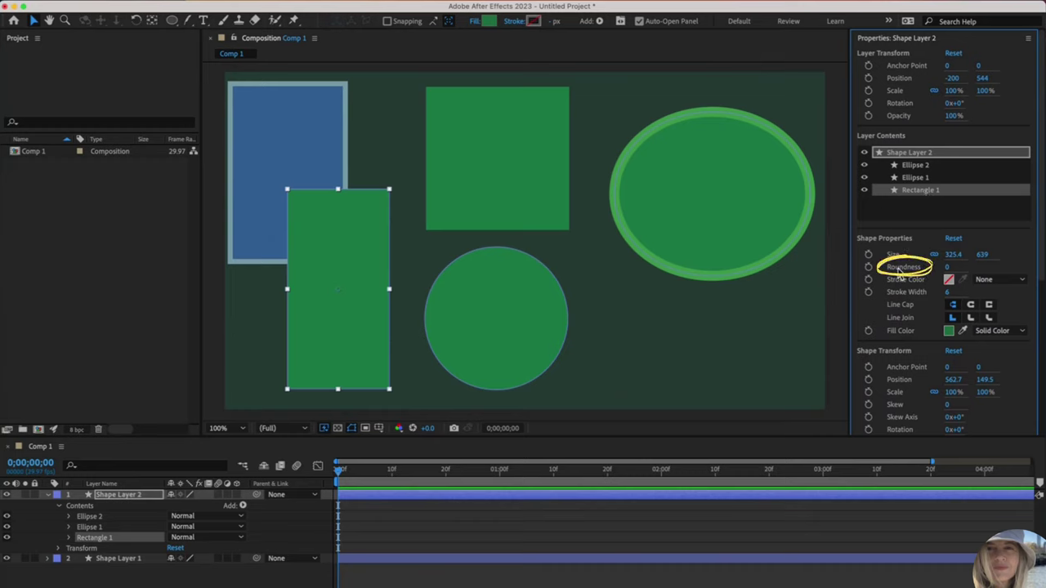
{"action": "left_click_drag", "start_coordinate": [945, 269], "coordinate": [994, 269]}
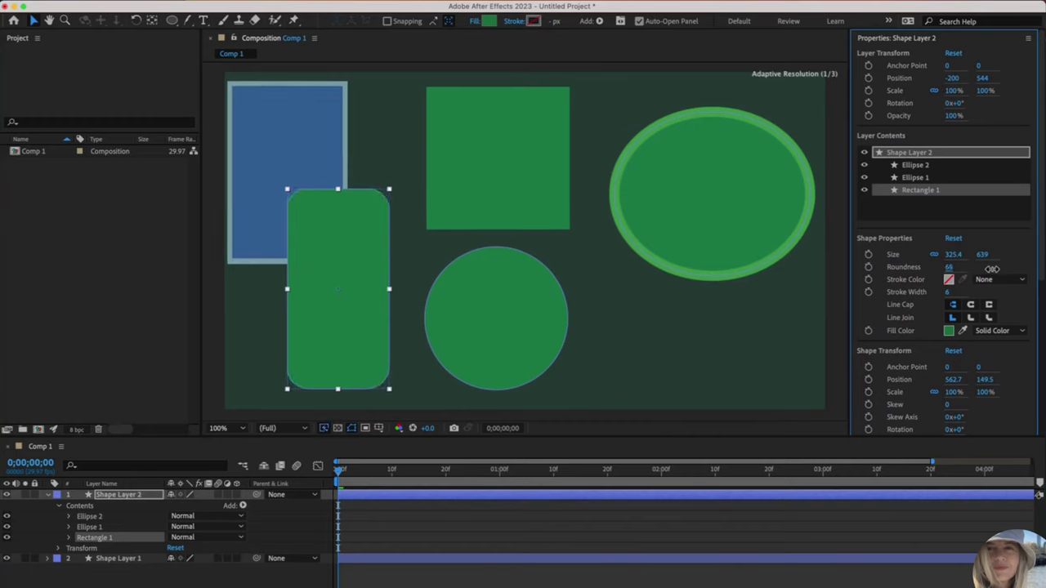
{"action": "left_click", "coordinate": [172, 21]}
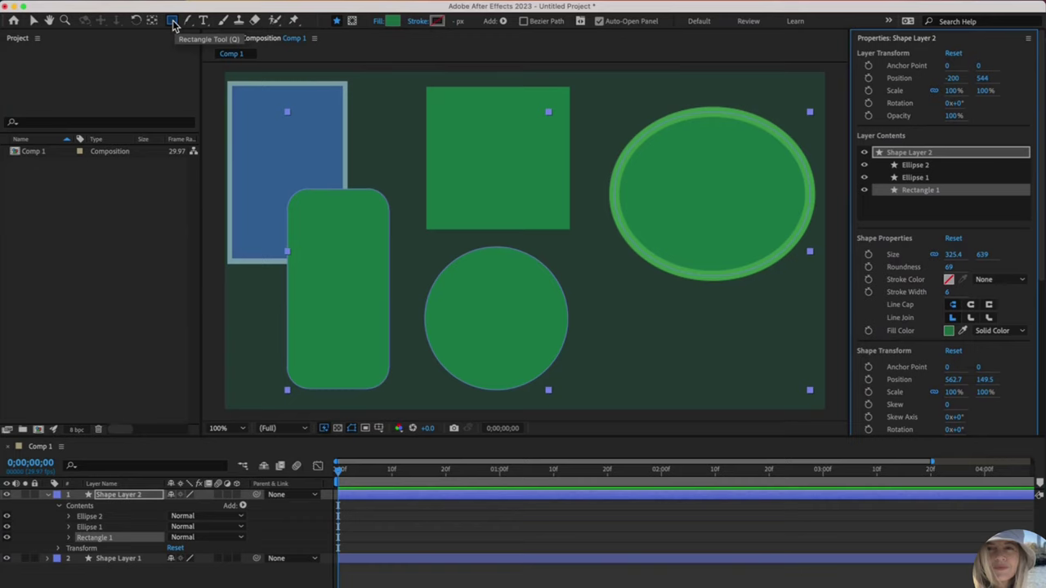
Return to the Selection tool, clear the selection, and marquee-select every shape in Comp 1
{"action": "left_click", "coordinate": [387, 125]}
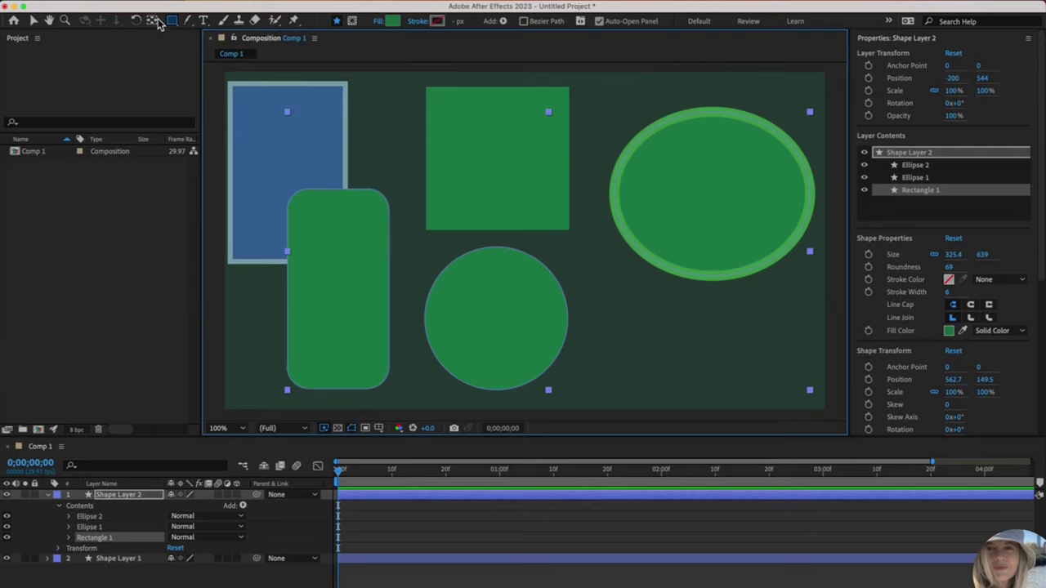
{"action": "left_click", "coordinate": [32, 21]}
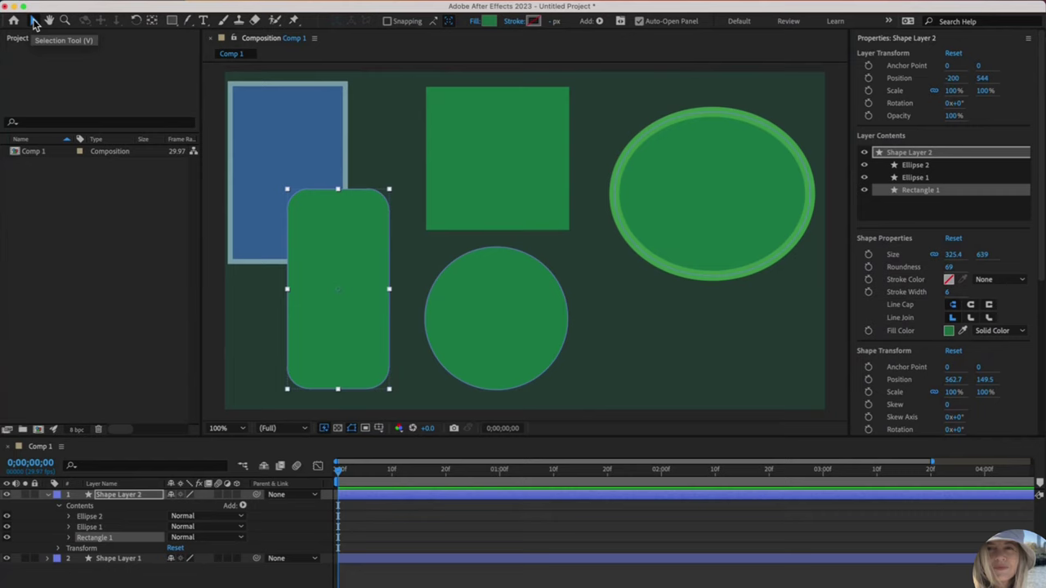
{"action": "left_click", "coordinate": [172, 22]}
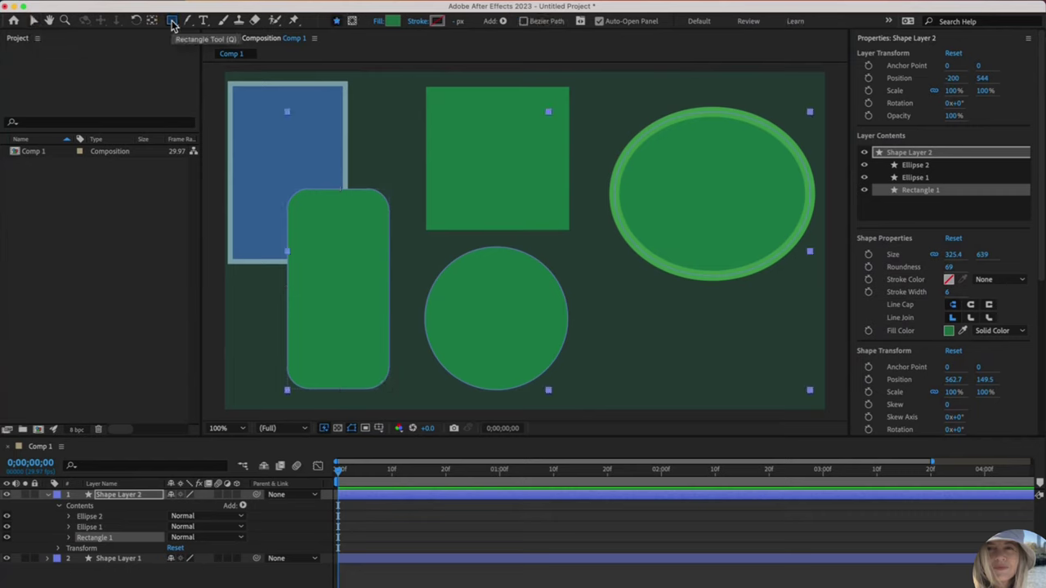
{"action": "key", "text": "v"}
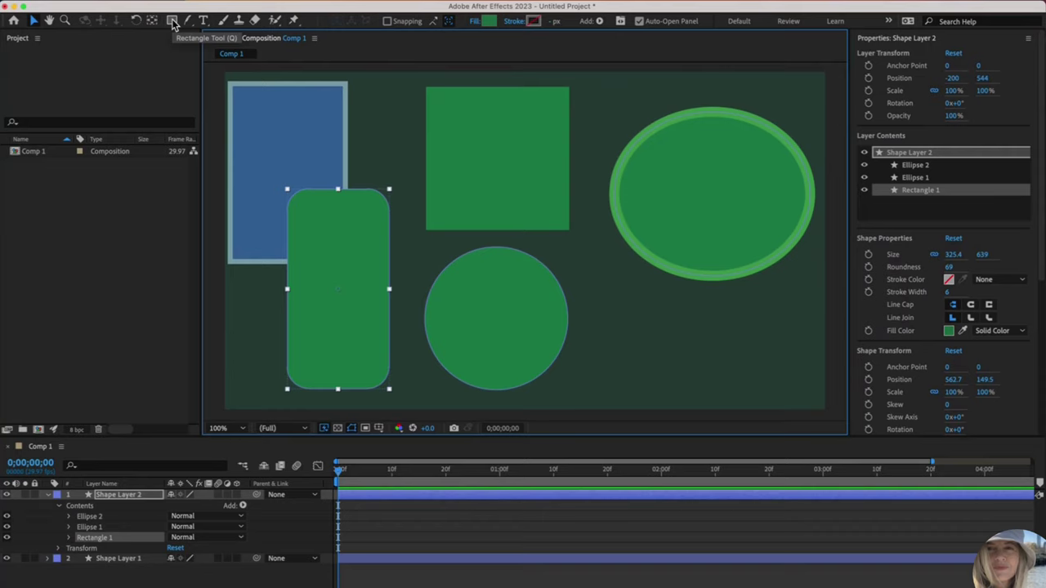
{"action": "key", "text": "F2"}
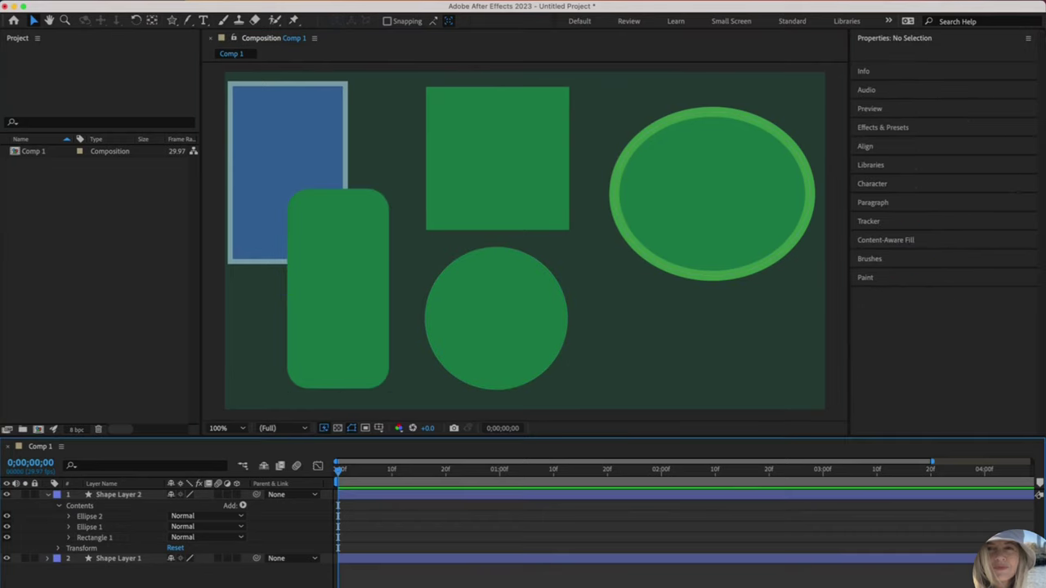
{"action": "left_click_drag", "start_coordinate": [217, 96], "coordinate": [810, 393]}
Delete the old shape layers and draw a pentagon at the comp's left edge
{"action": "key", "text": "Delete"}
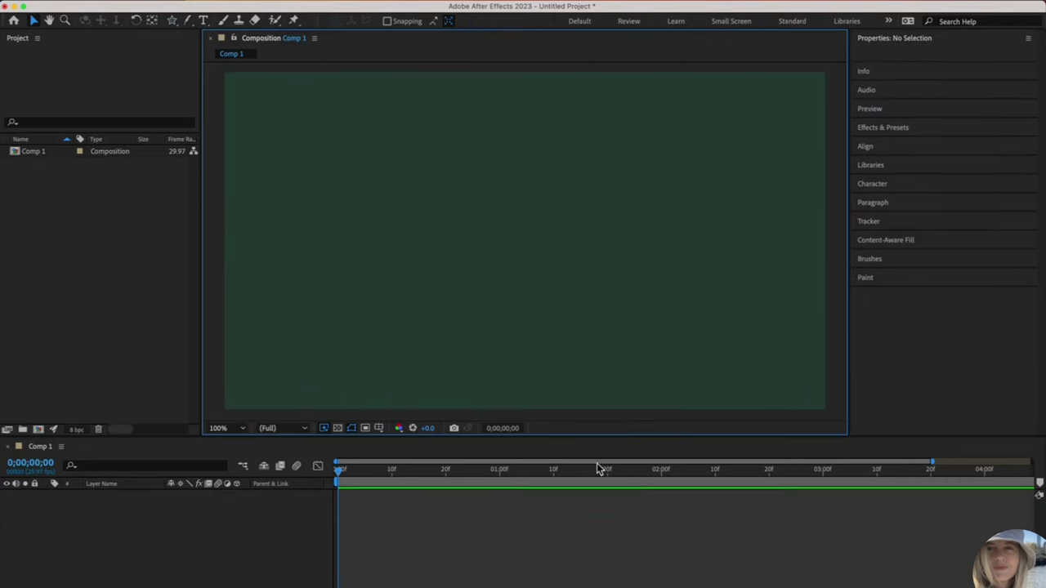
{"action": "left_click", "coordinate": [74, 566]}
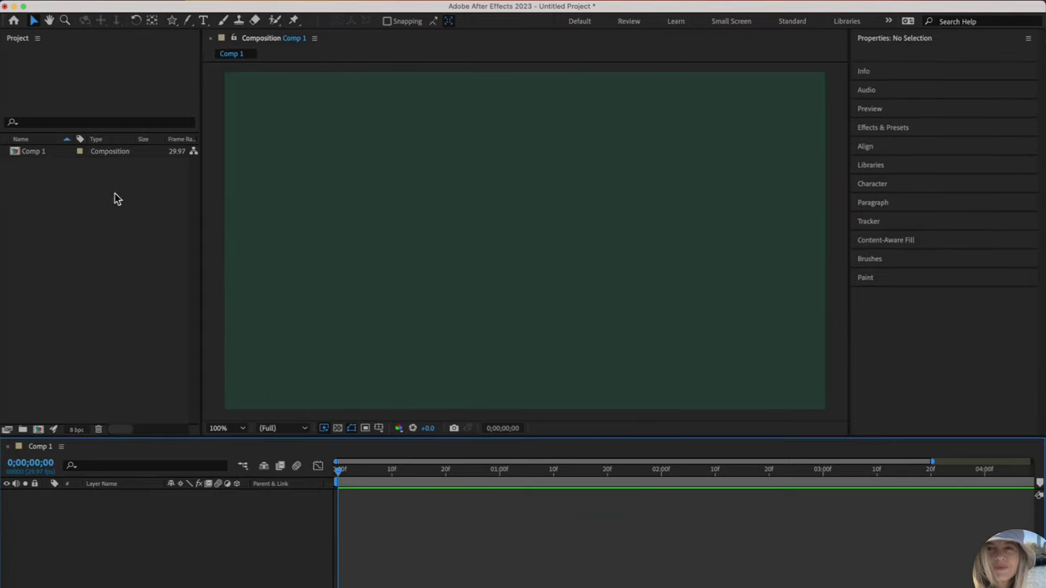
{"action": "left_click_drag", "start_coordinate": [173, 19], "coordinate": [221, 62]}
{"action": "left_click_drag", "start_coordinate": [280, 202], "coordinate": [318, 278]}
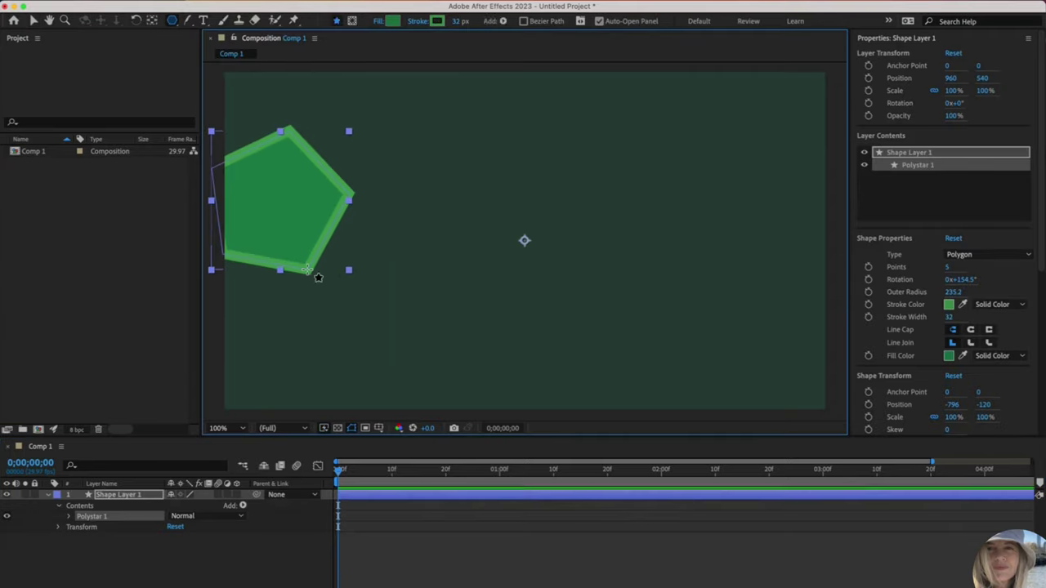
Draw a five-pointed star near the top, then select the pentagon Polystar 1
{"action": "left_click_drag", "start_coordinate": [174, 21], "coordinate": [219, 75]}
{"action": "left_click_drag", "start_coordinate": [612, 166], "coordinate": [686, 270]}
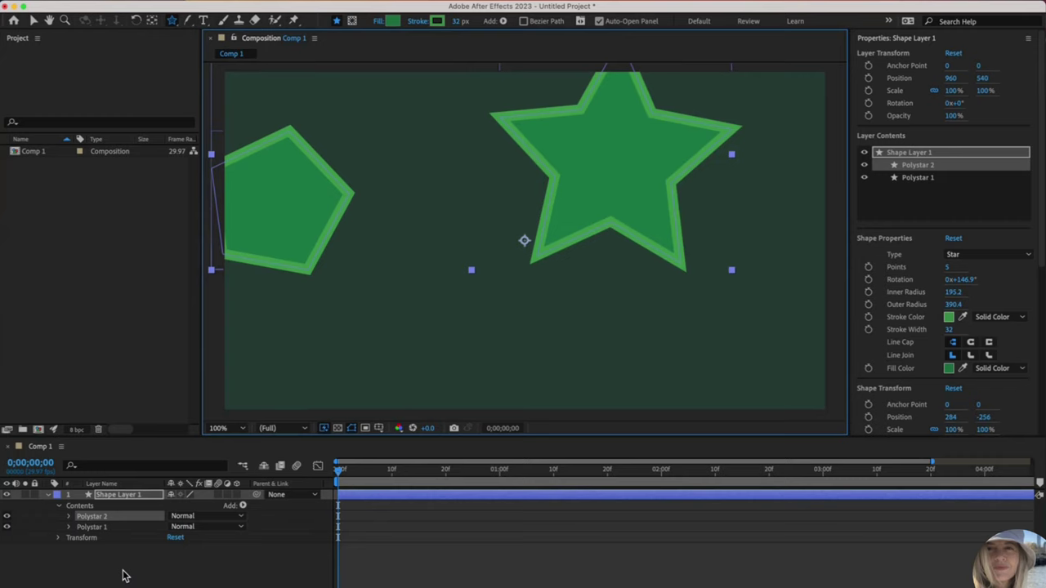
{"action": "left_click", "coordinate": [92, 527]}
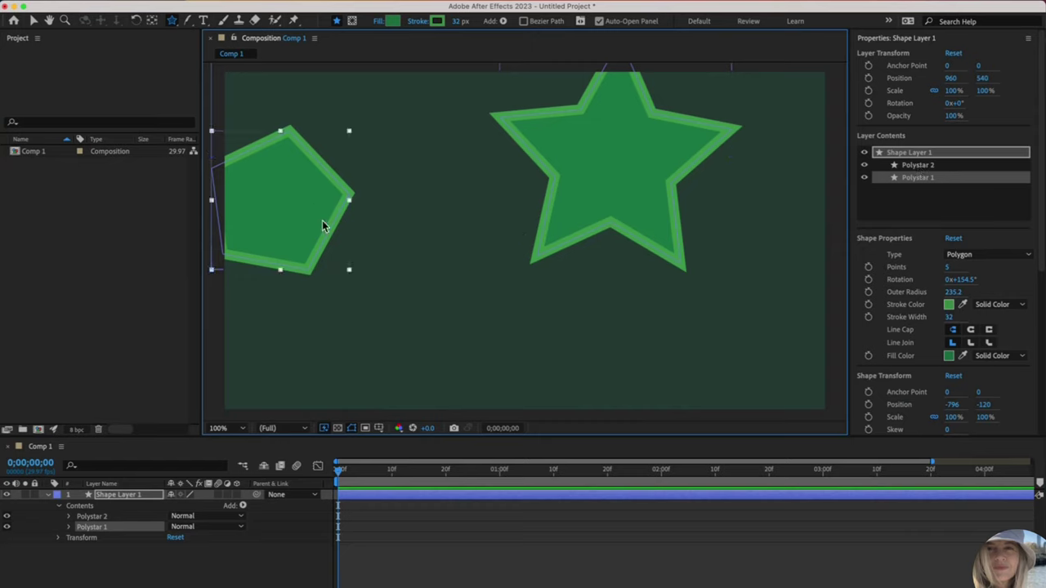
Move the pentagon toward the centre-left and set its Points to 8, making an octagon
{"action": "key", "text": "v"}
{"action": "left_click_drag", "start_coordinate": [322, 219], "coordinate": [397, 255]}
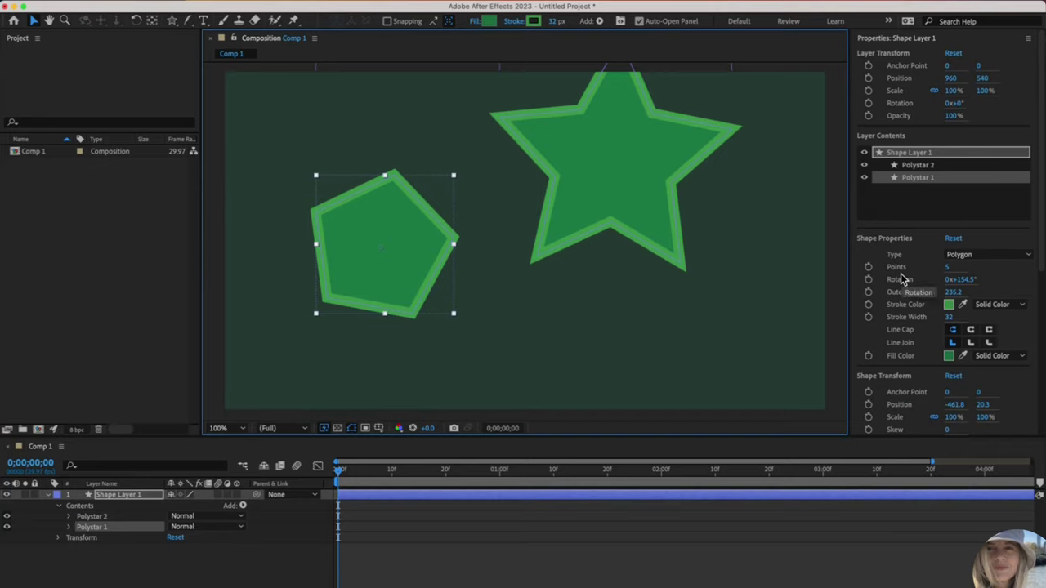
{"action": "left_click", "coordinate": [947, 268]}
{"action": "left_click", "coordinate": [948, 268]}
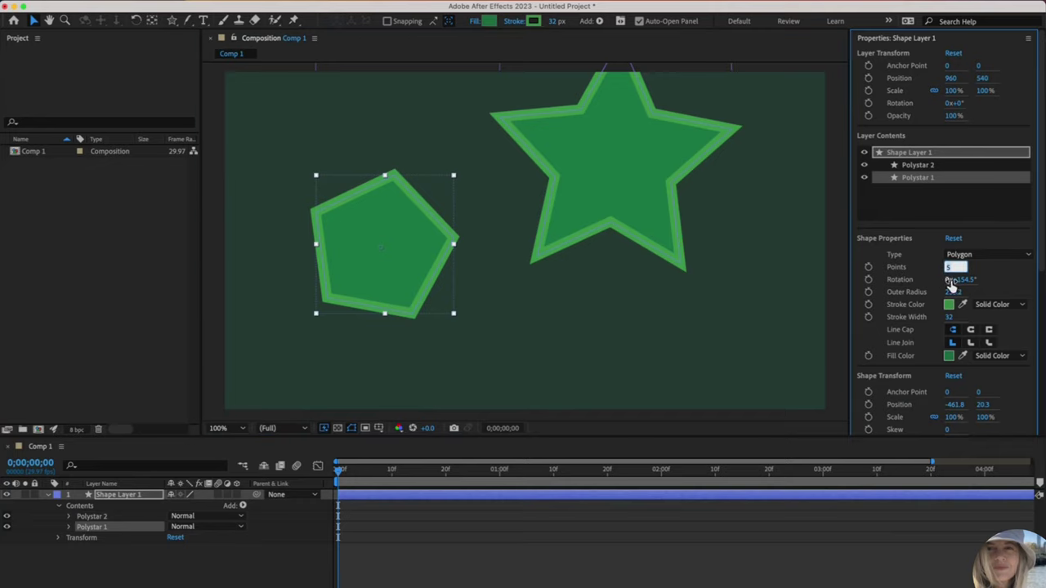
{"action": "type", "text": "3"}
{"action": "key", "text": "Return"}
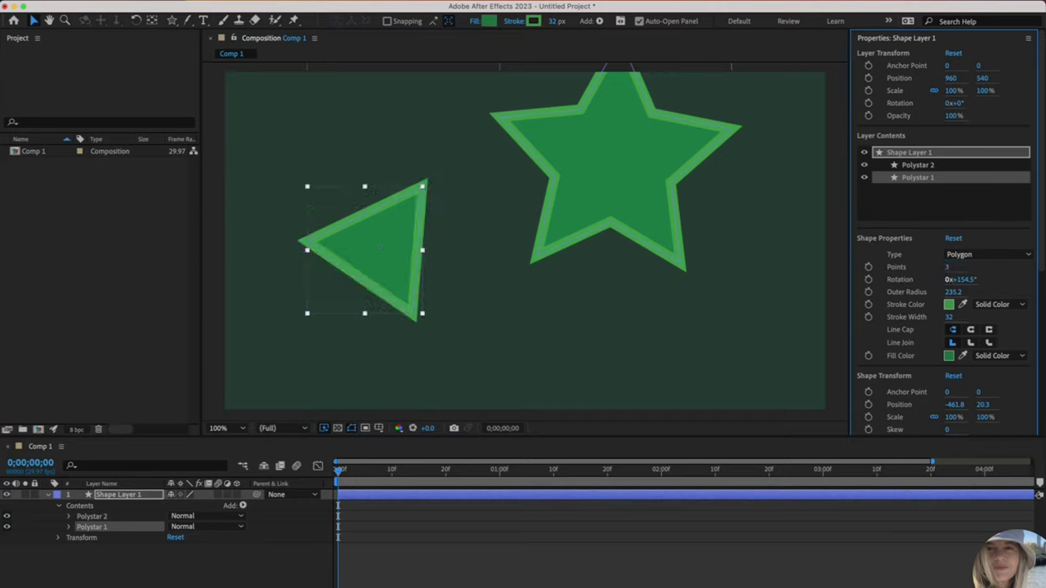
{"action": "left_click", "coordinate": [949, 267]}
{"action": "type", "text": "8"}
{"action": "key", "text": "Return"}
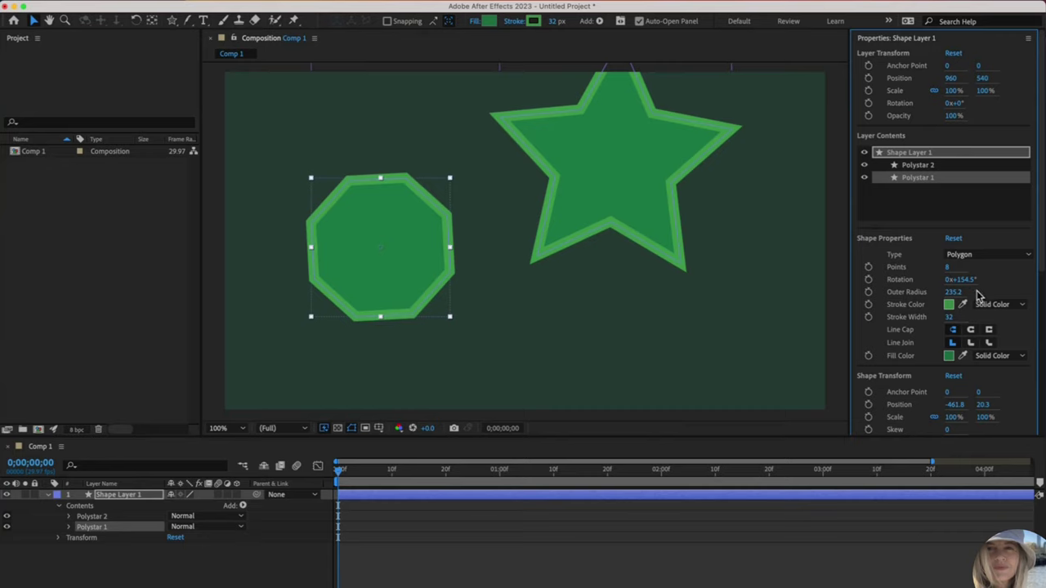
Move the star Polystar 2 down toward the middle and give it 7 points
{"action": "left_click", "coordinate": [933, 168]}
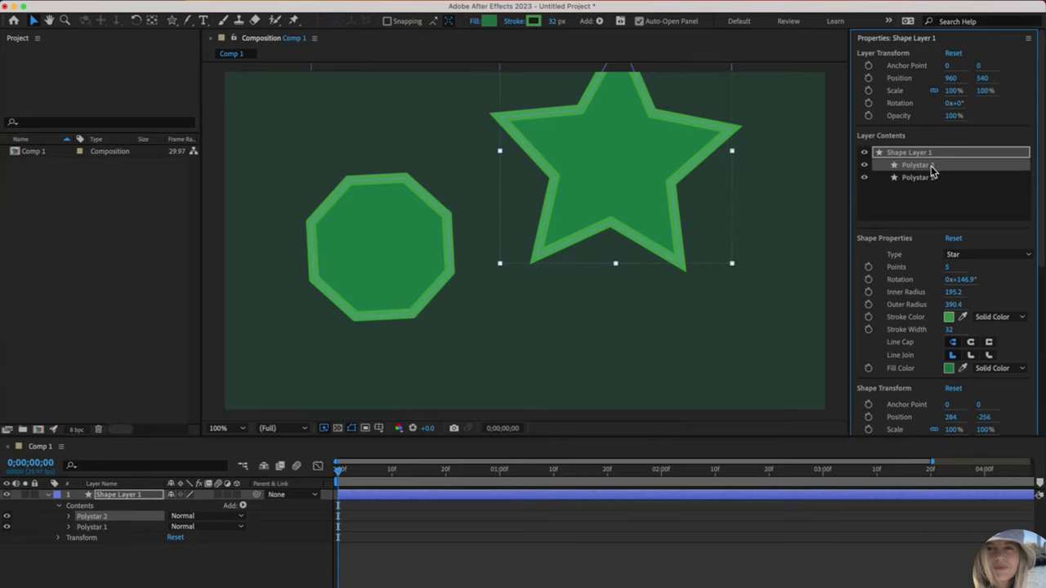
{"action": "left_click_drag", "start_coordinate": [655, 156], "coordinate": [666, 225]}
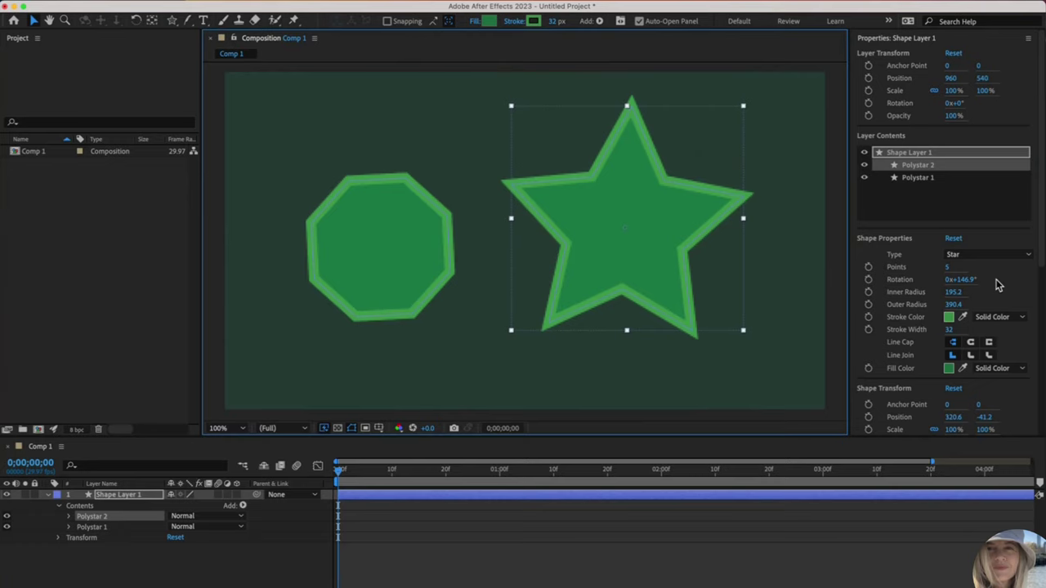
{"action": "left_click", "coordinate": [949, 268]}
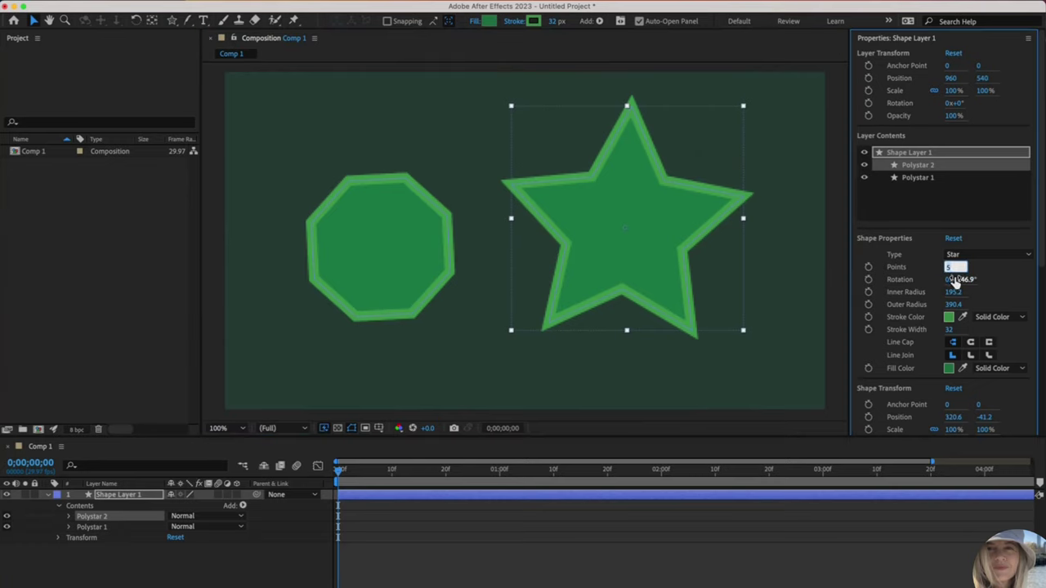
{"action": "type", "text": "8"}
{"action": "key", "text": "Return"}
{"action": "type", "text": "7"}
{"action": "key", "text": "Return"}
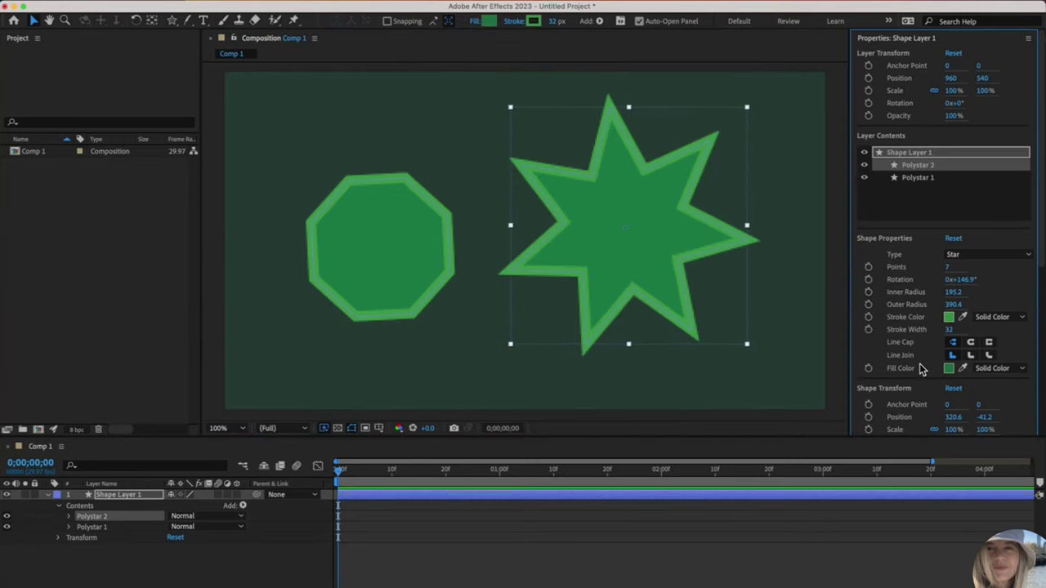